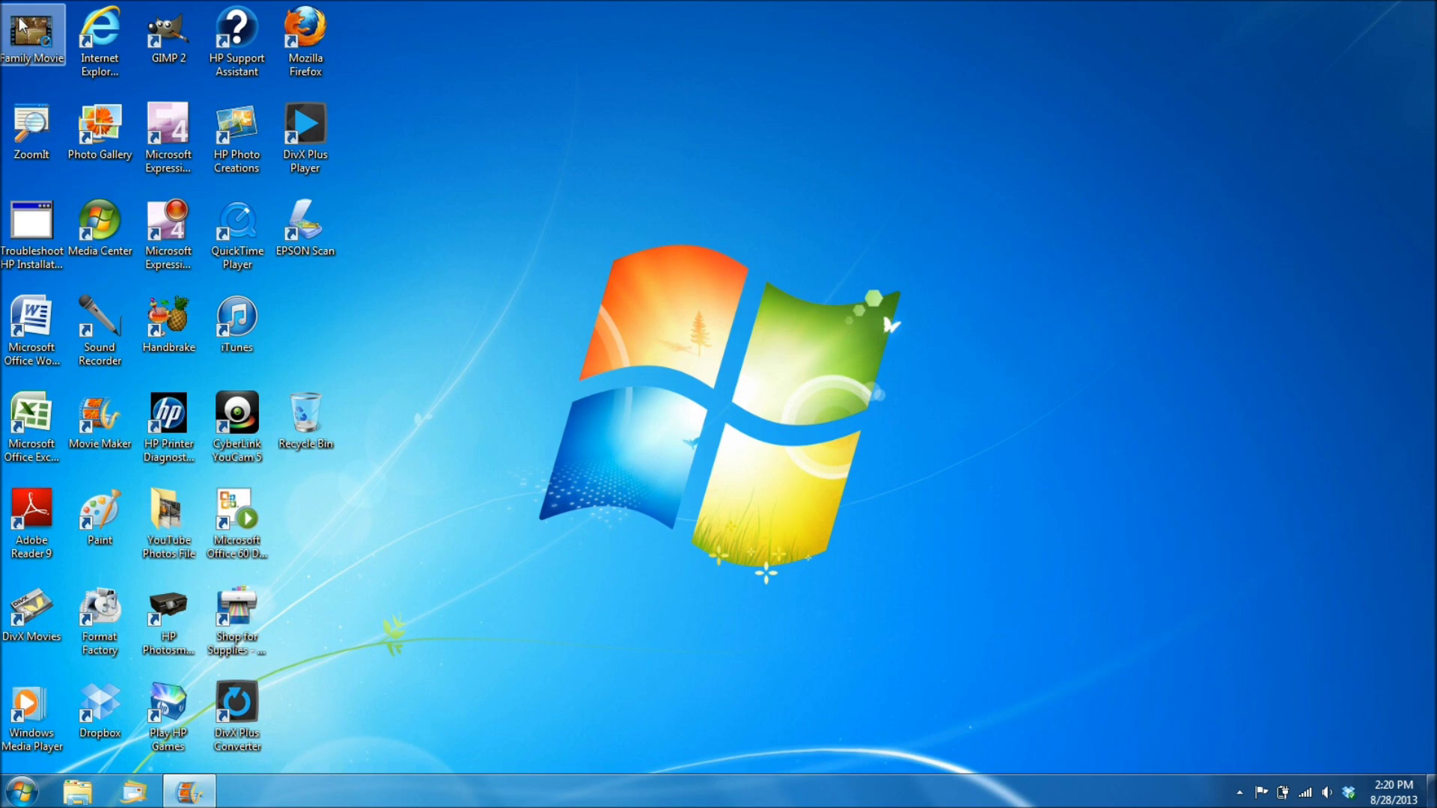
- Restore the My Movie project window from the Movie Maker taskbar button
click(186, 794)
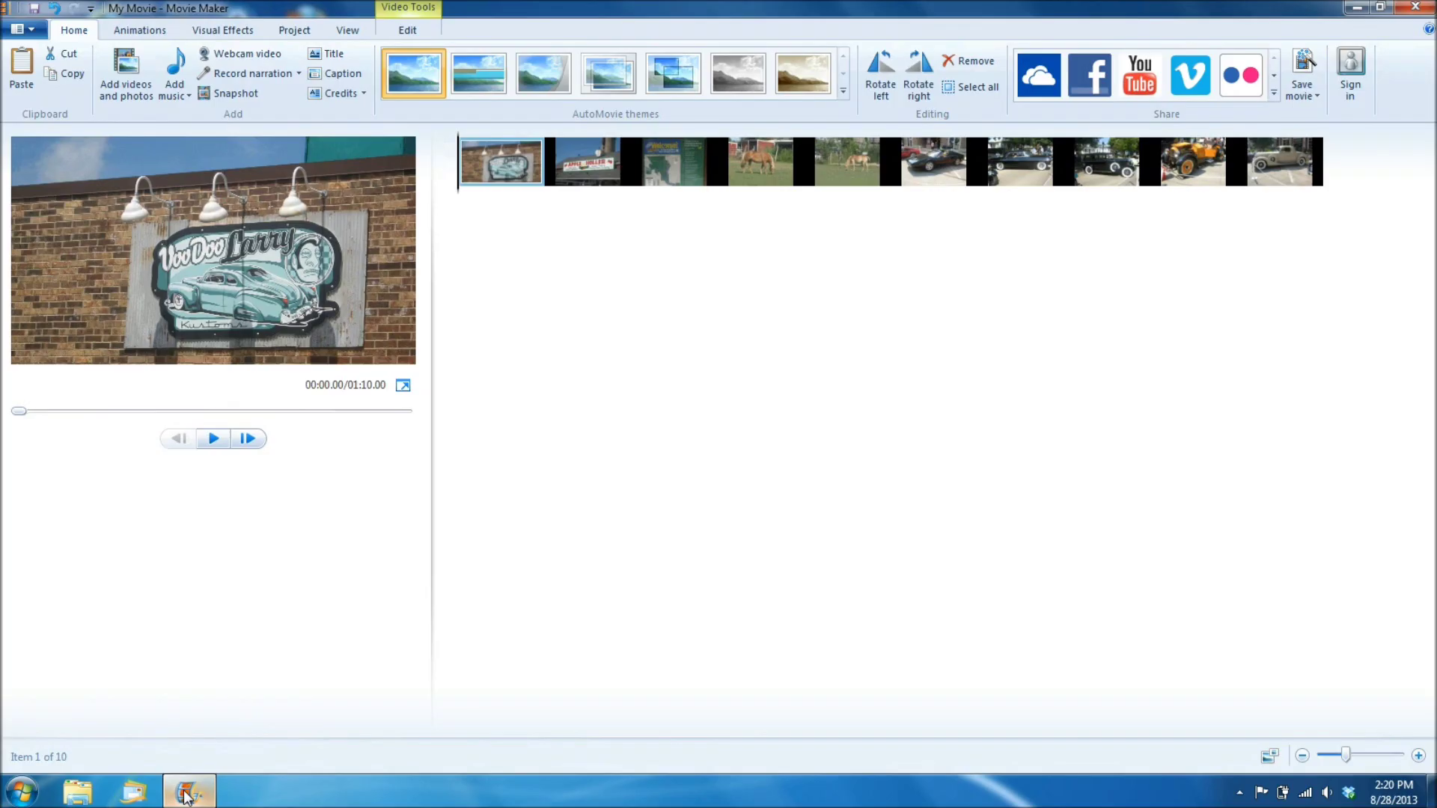
click(232, 78)
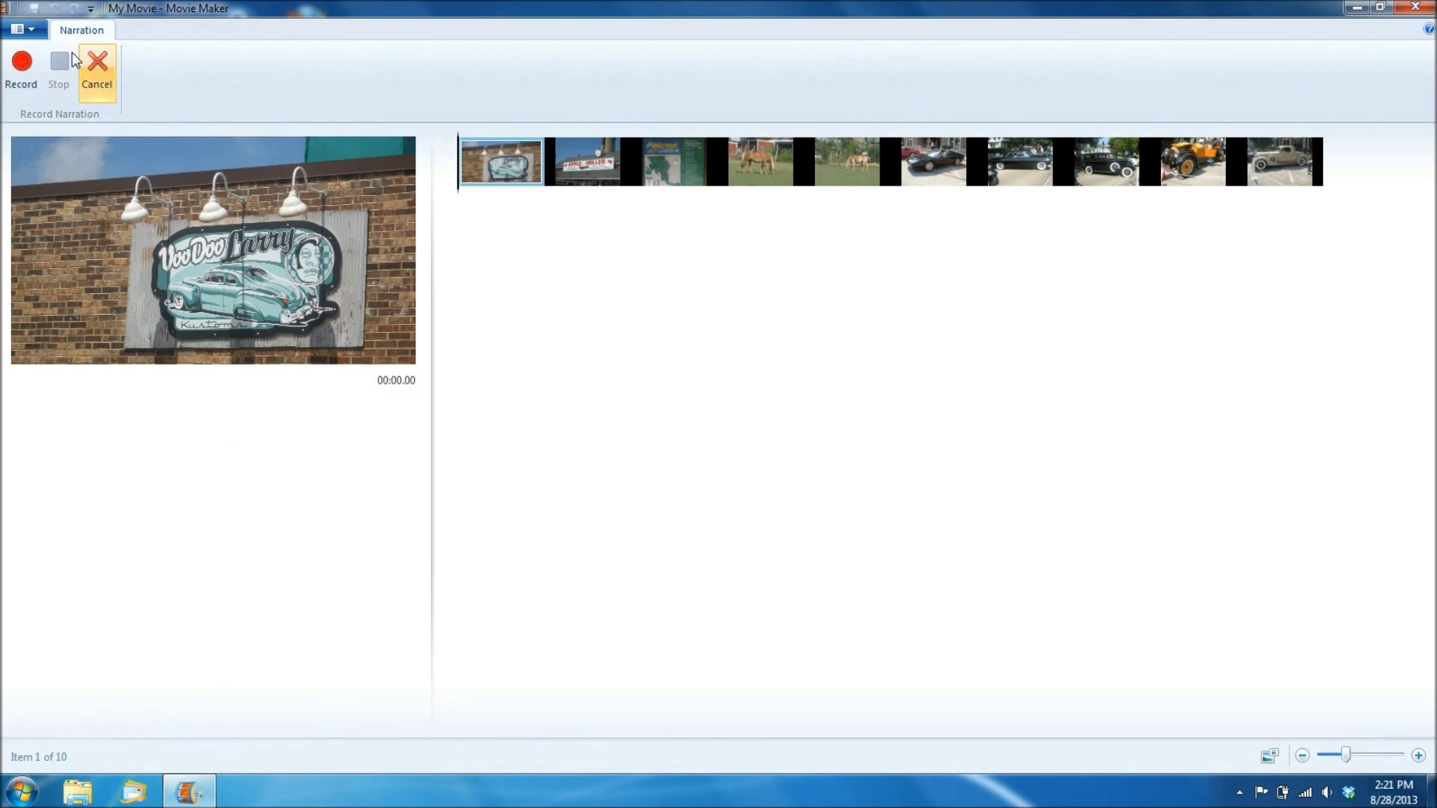
- Record a spoken narration over the opening photos and stop it to reach the Save Narration prompt
click(22, 67)
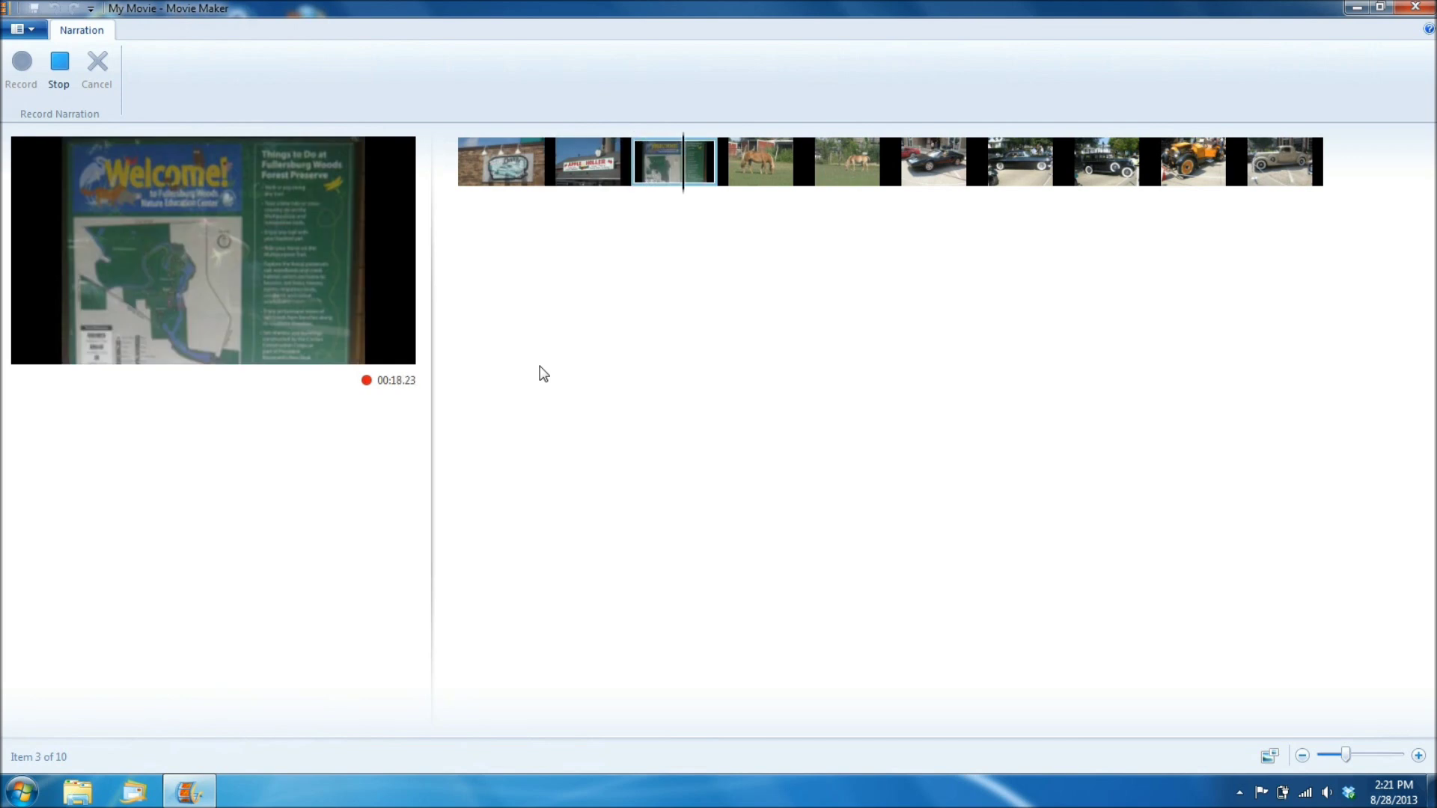
click(60, 67)
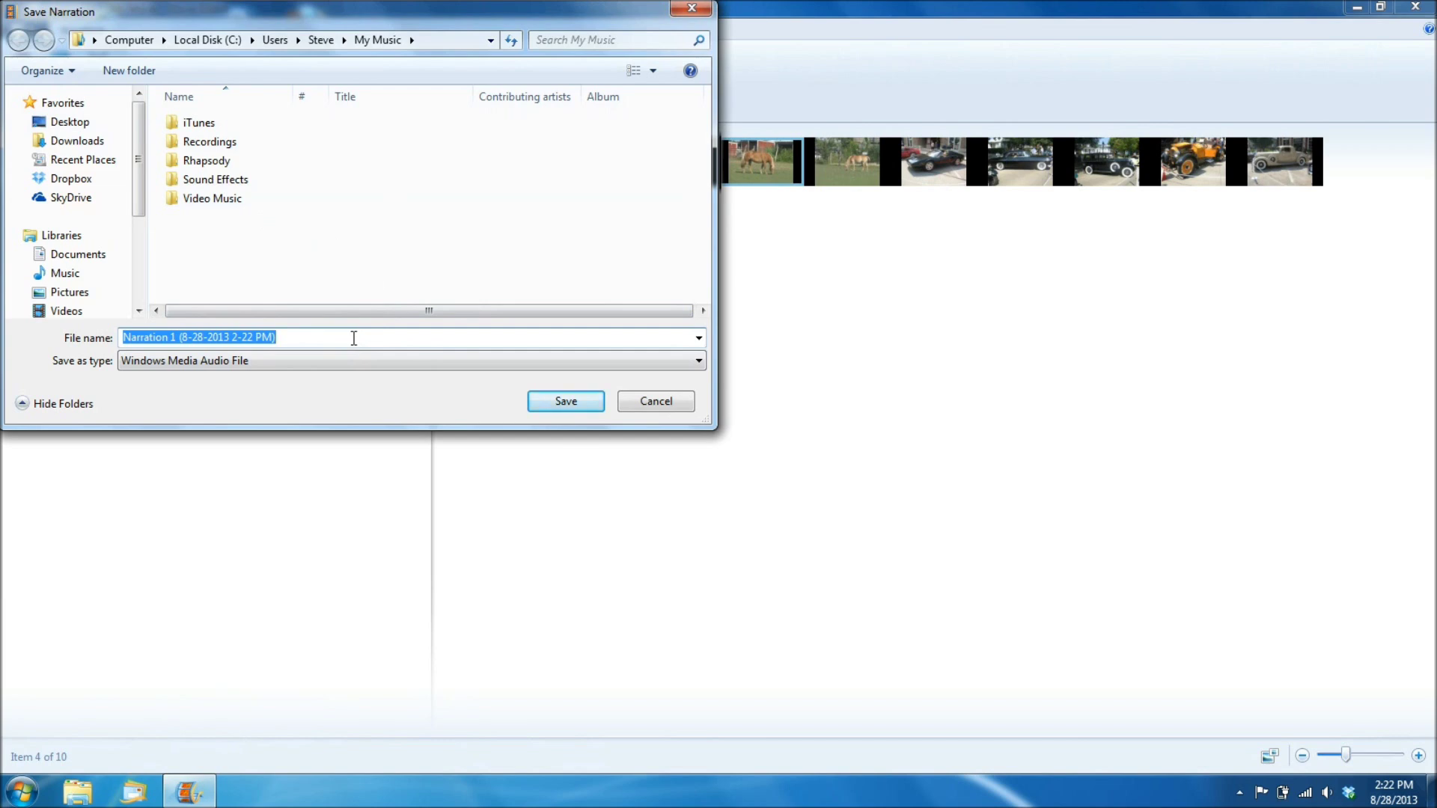
click(354, 338)
- Save the narration as 'Test #1' so it sits under the opening clips
key(BackSpace)
key(BackSpace)
key(BackSpace)
key(BackSpace)
key(BackSpace)
key(BackSpace)
key(BackSpace)
key(BackSpace)
key(BackSpace)
key(BackSpace)
key(BackSpace)
key(BackSpace)
key(BackSpace)
key(BackSpace)
key(BackSpace)
key(BackSpace)
key(BackSpace)
key(BackSpace)
key(BackSpace)
key(BackSpace)
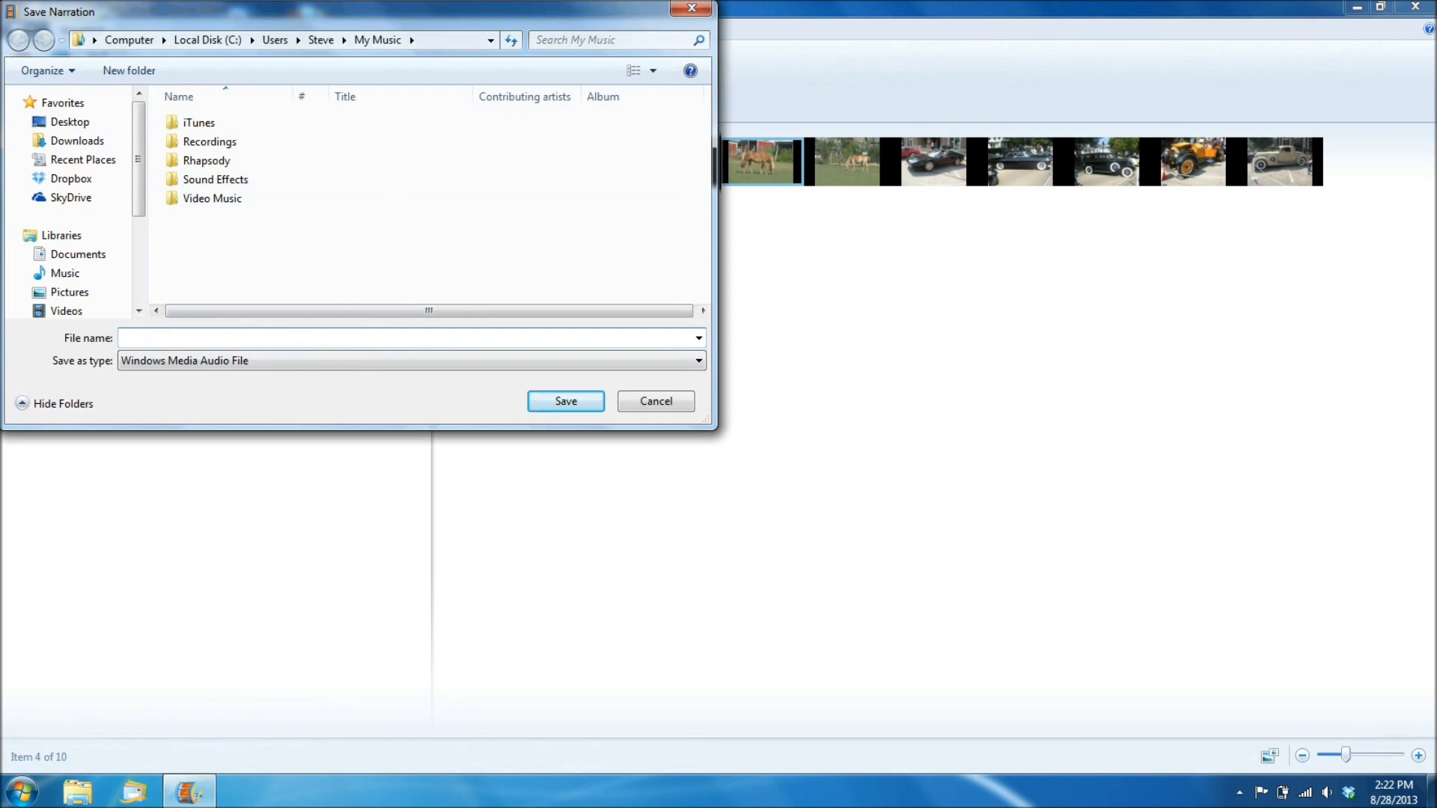
text(Test #1)
click(561, 404)
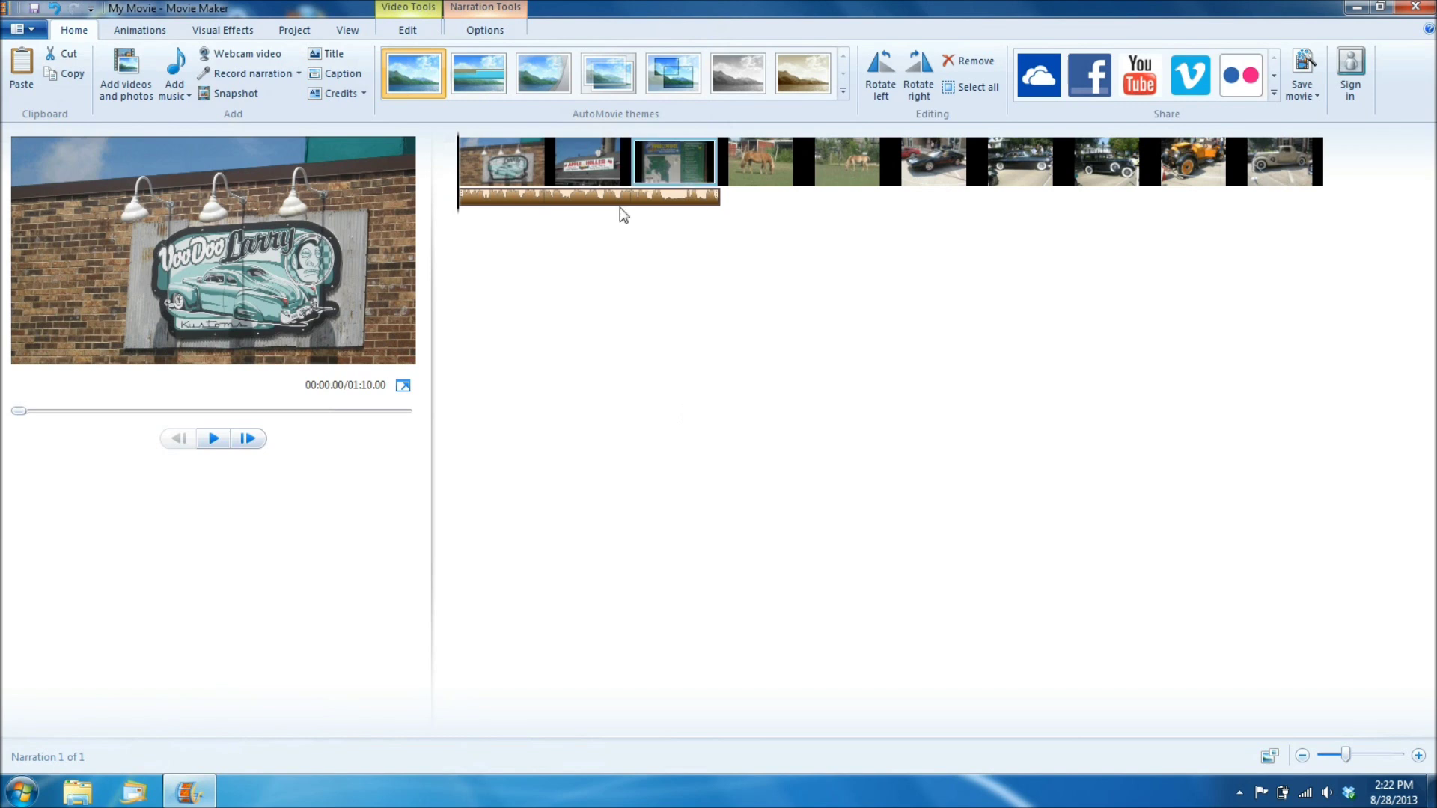
click(214, 440)
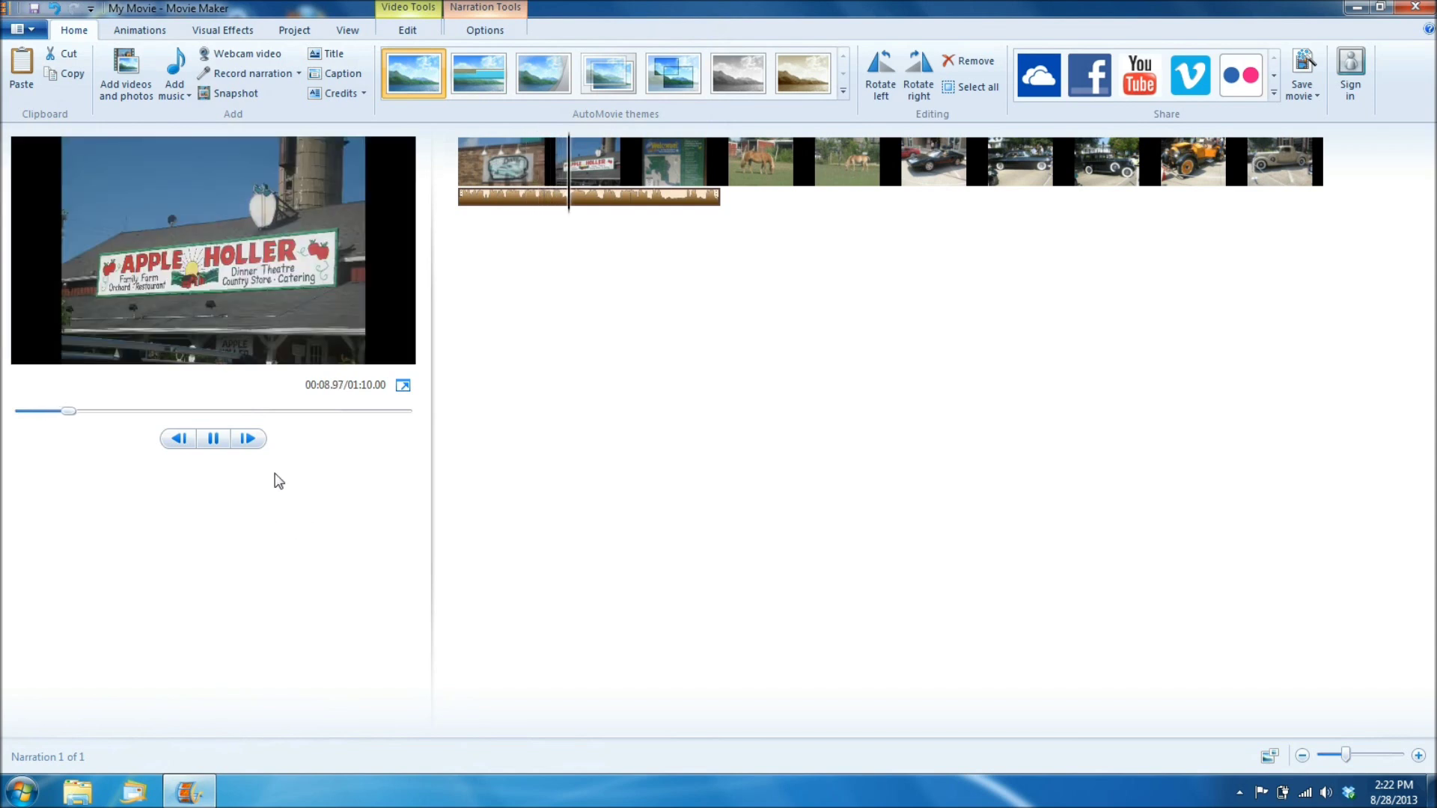
click(211, 442)
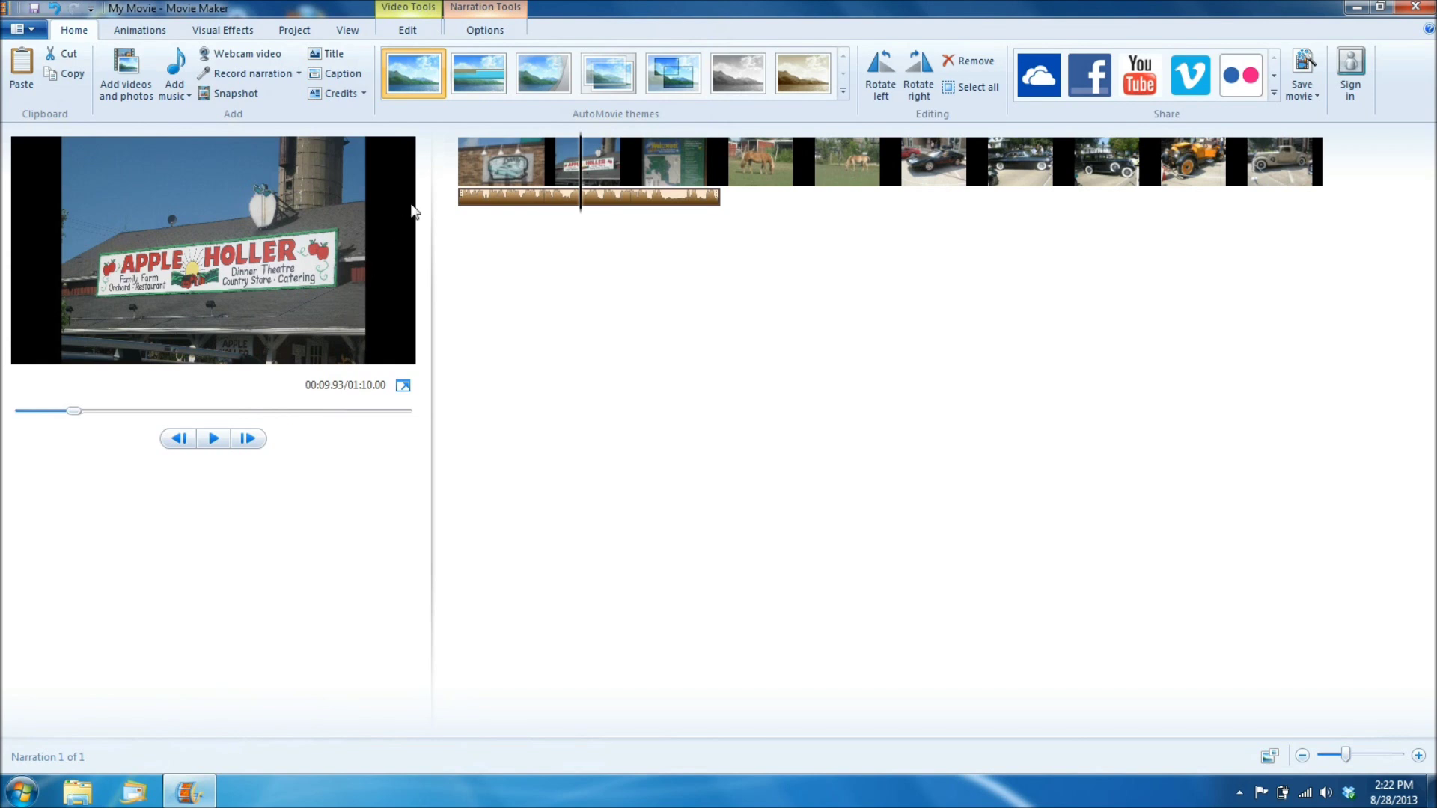
click(459, 178)
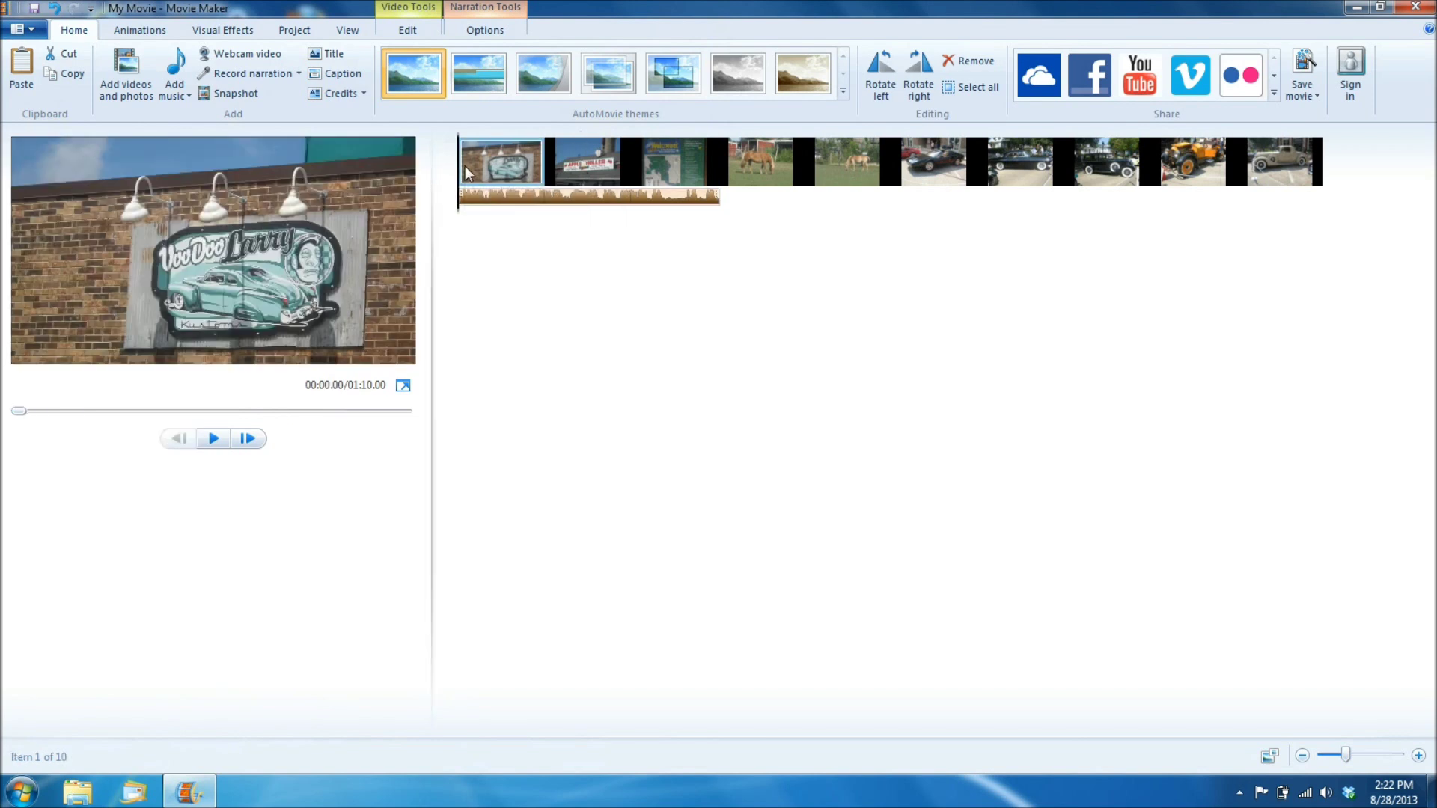
click(179, 95)
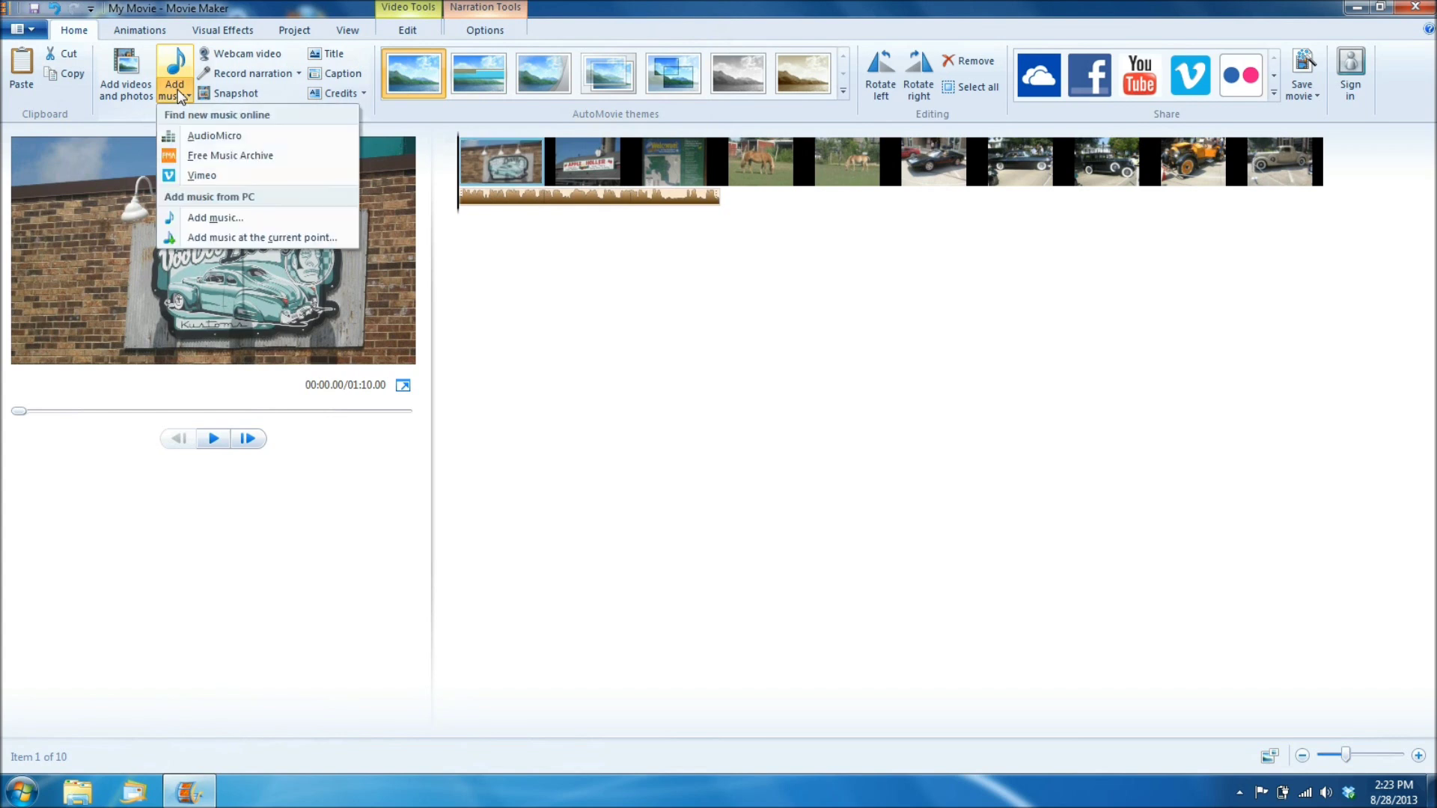
- Add the Cryin_in_the_Delta_Wind MP3 from Freemusicarchive.org as background music
click(265, 218)
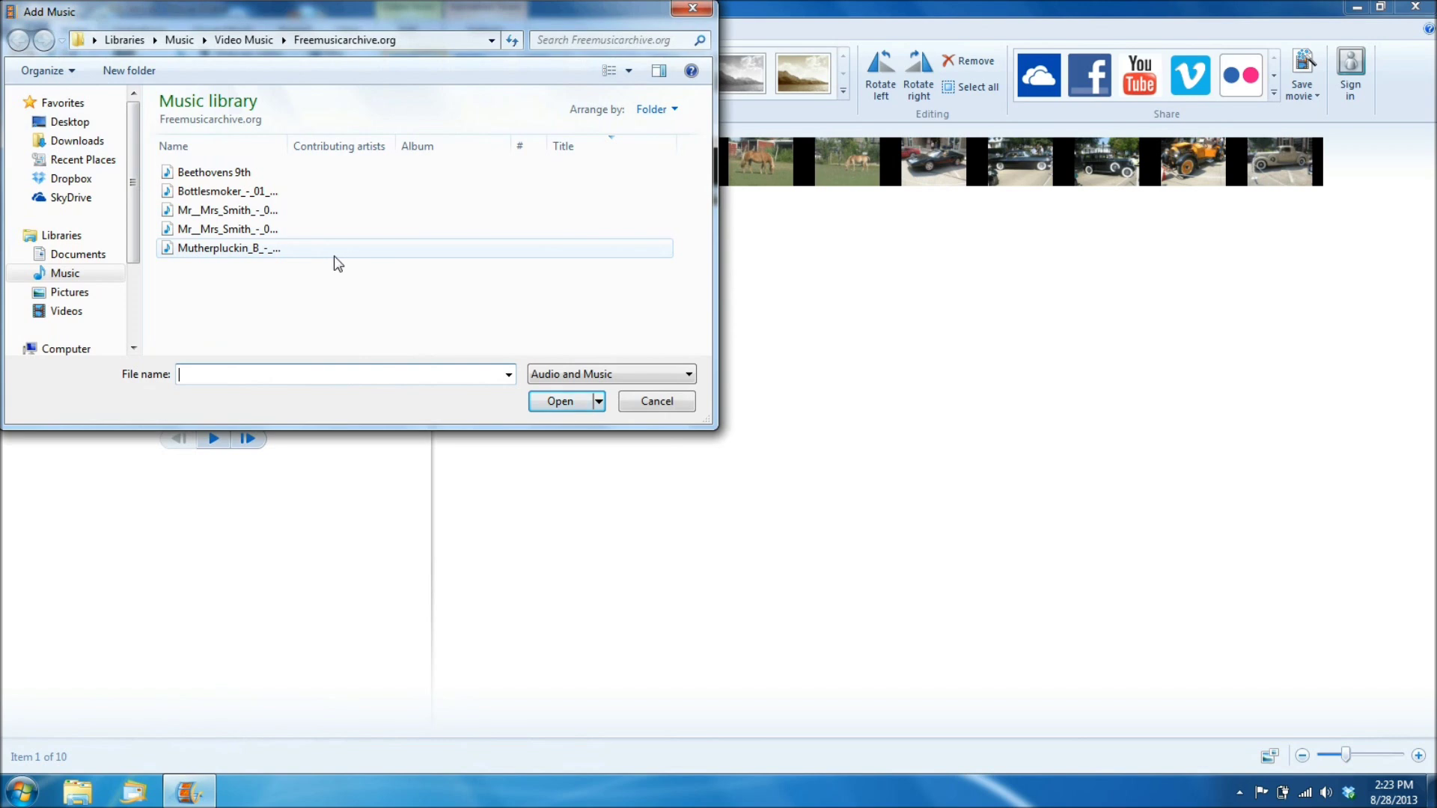
click(247, 252)
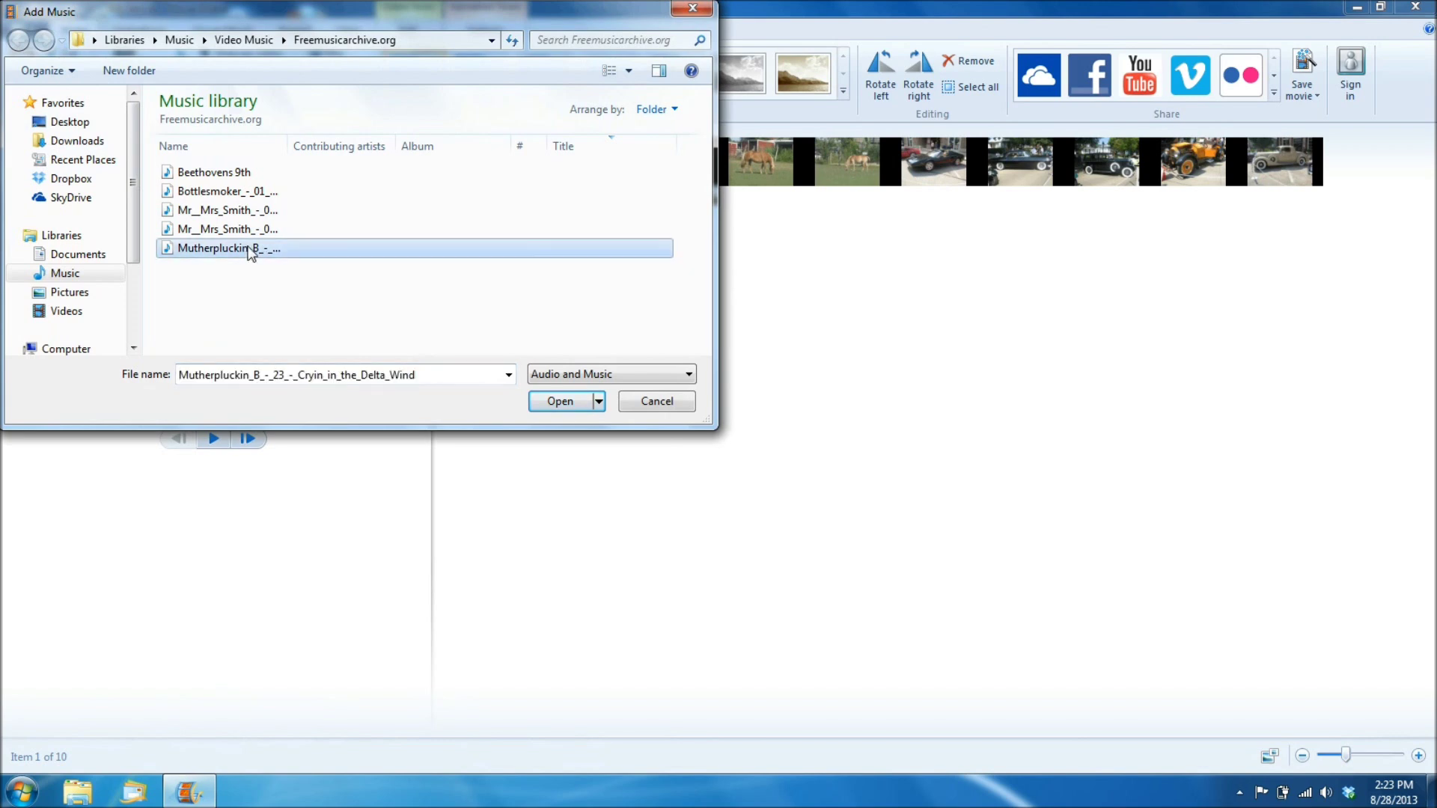
click(558, 404)
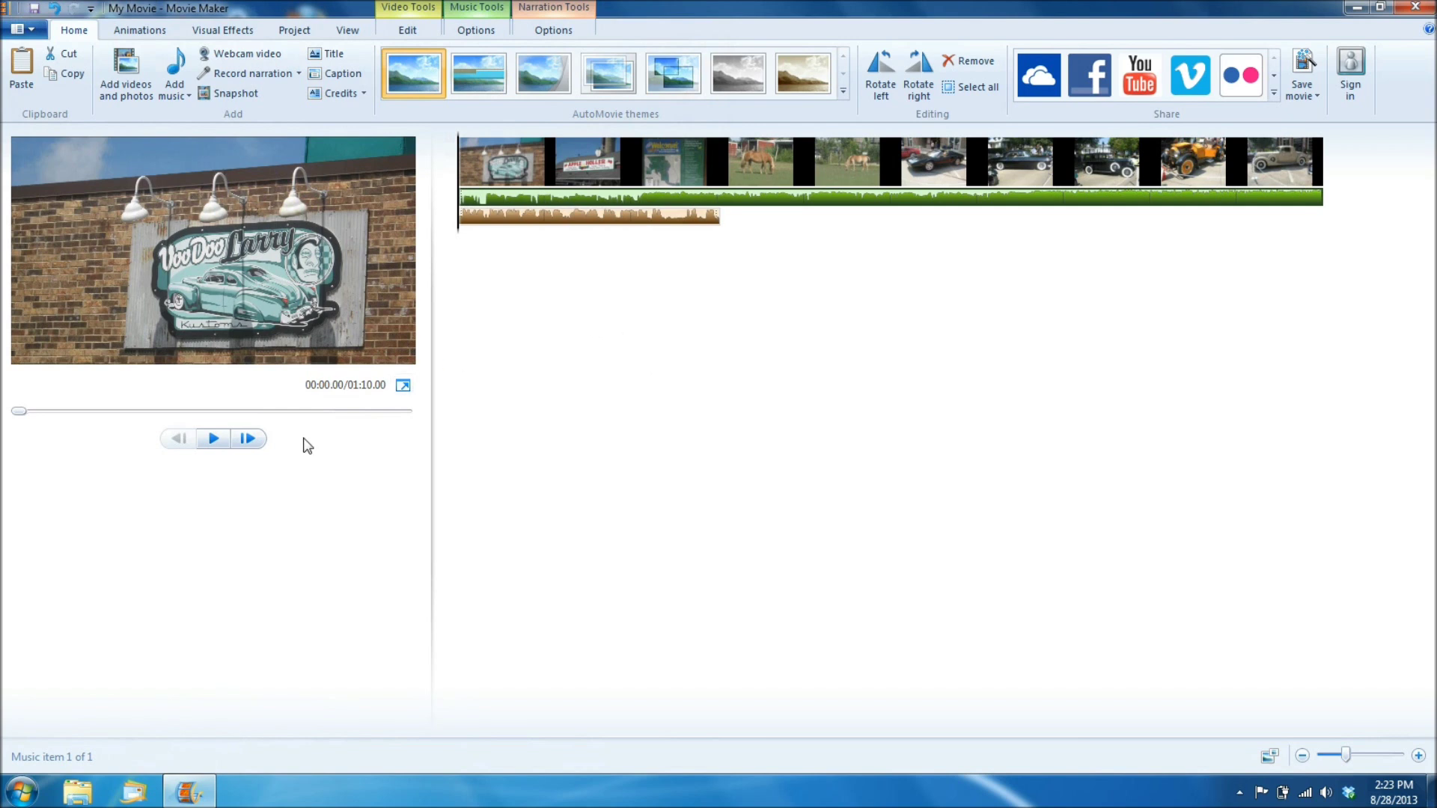
click(214, 440)
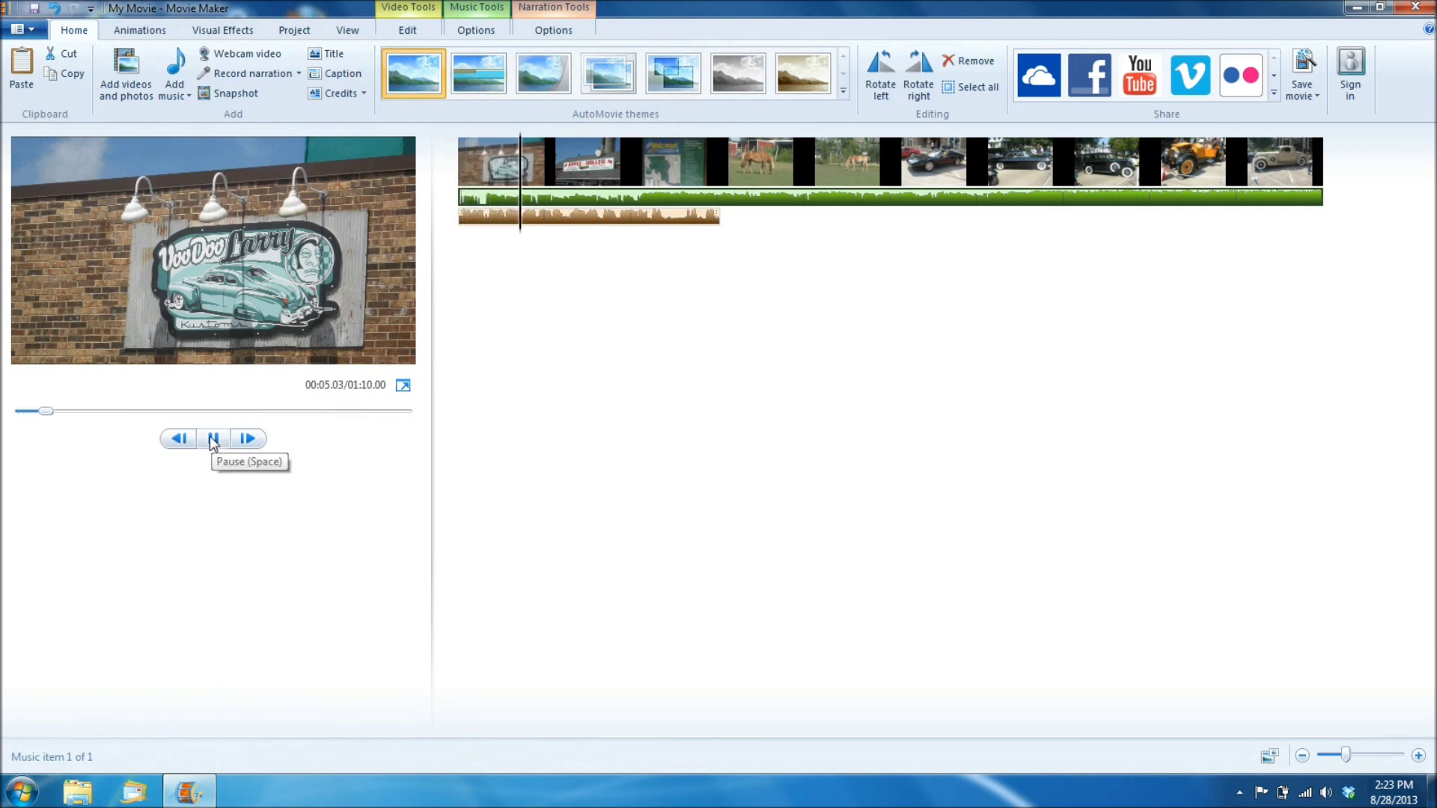
click(213, 441)
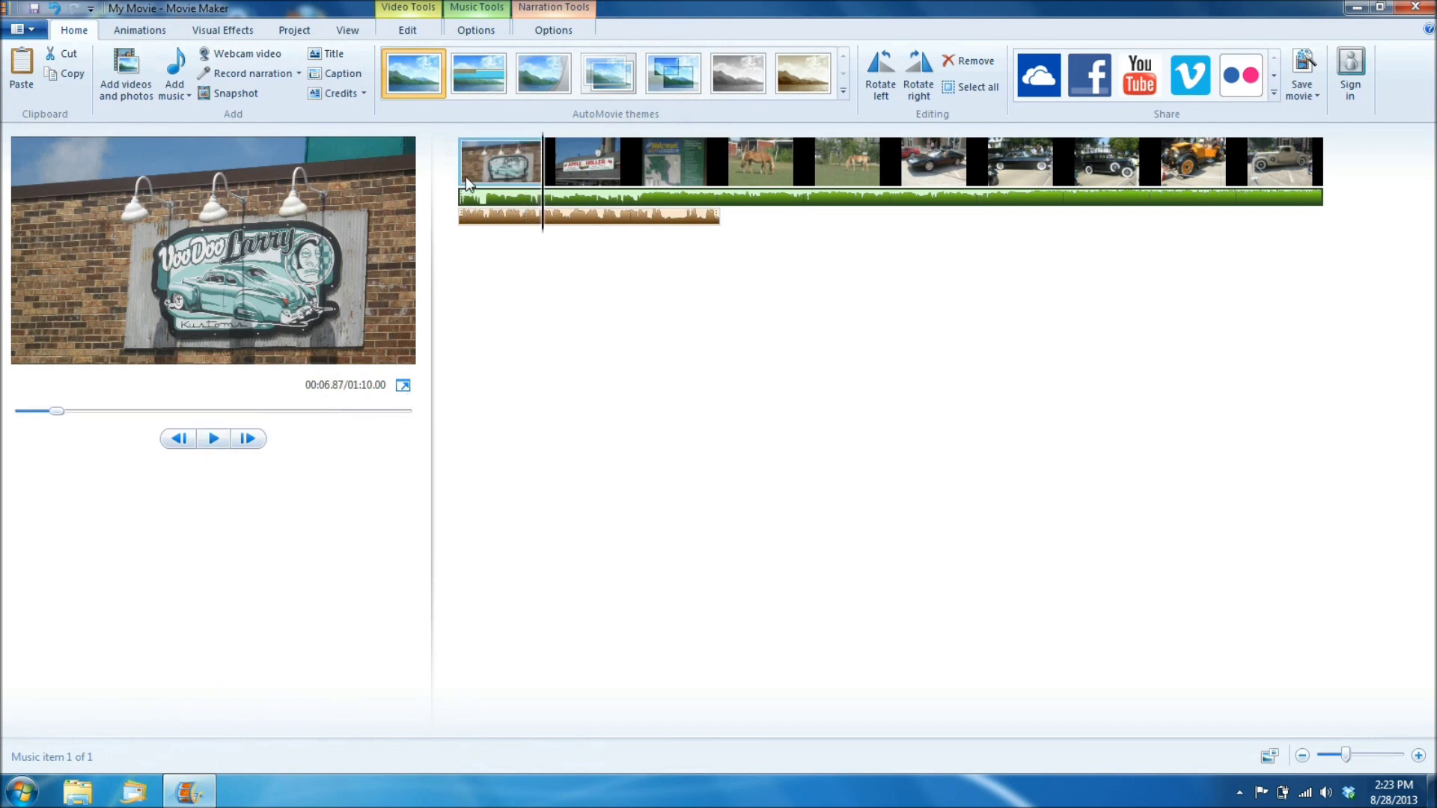
click(464, 179)
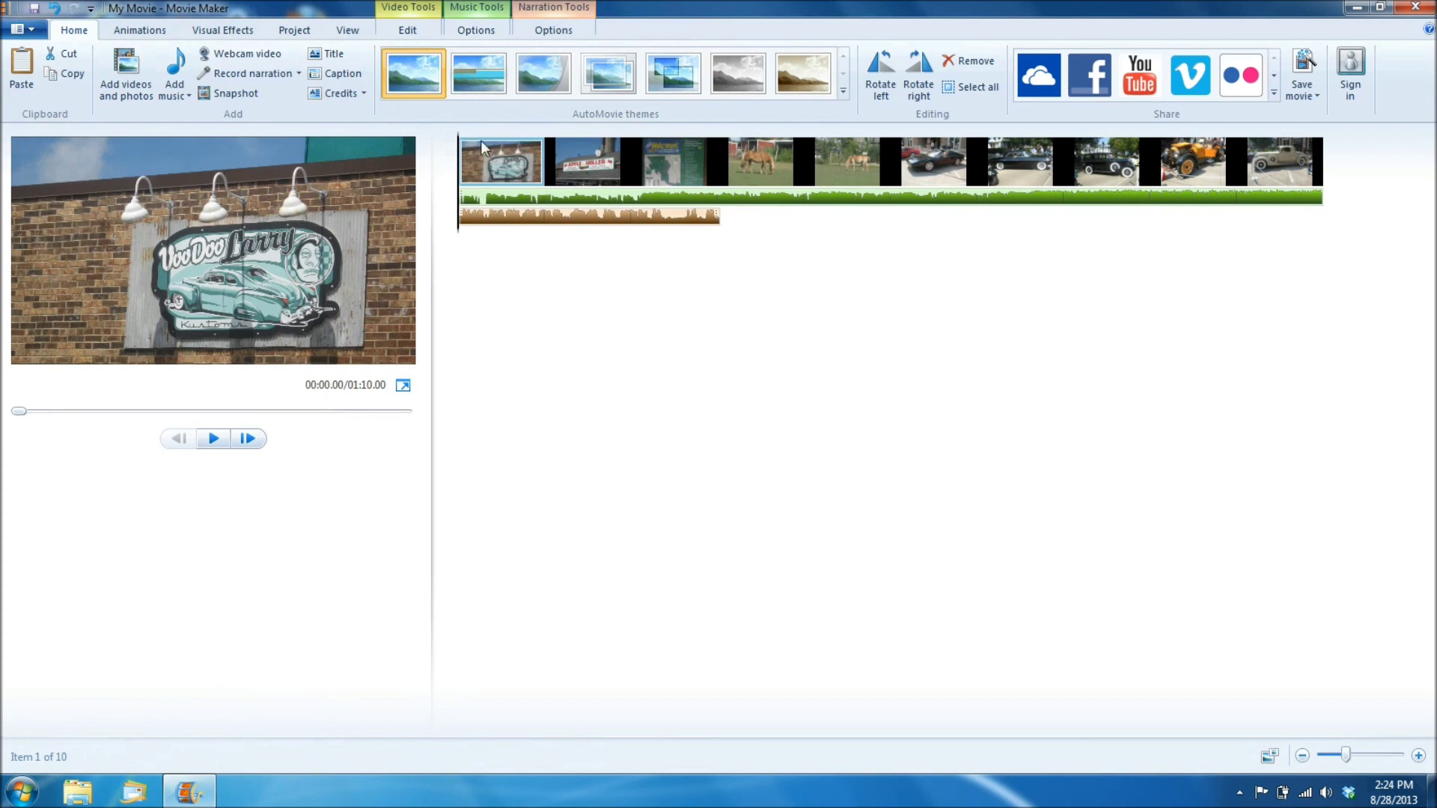
- Lower the background music volume using the Music volume slider in Music Tools Options
click(465, 6)
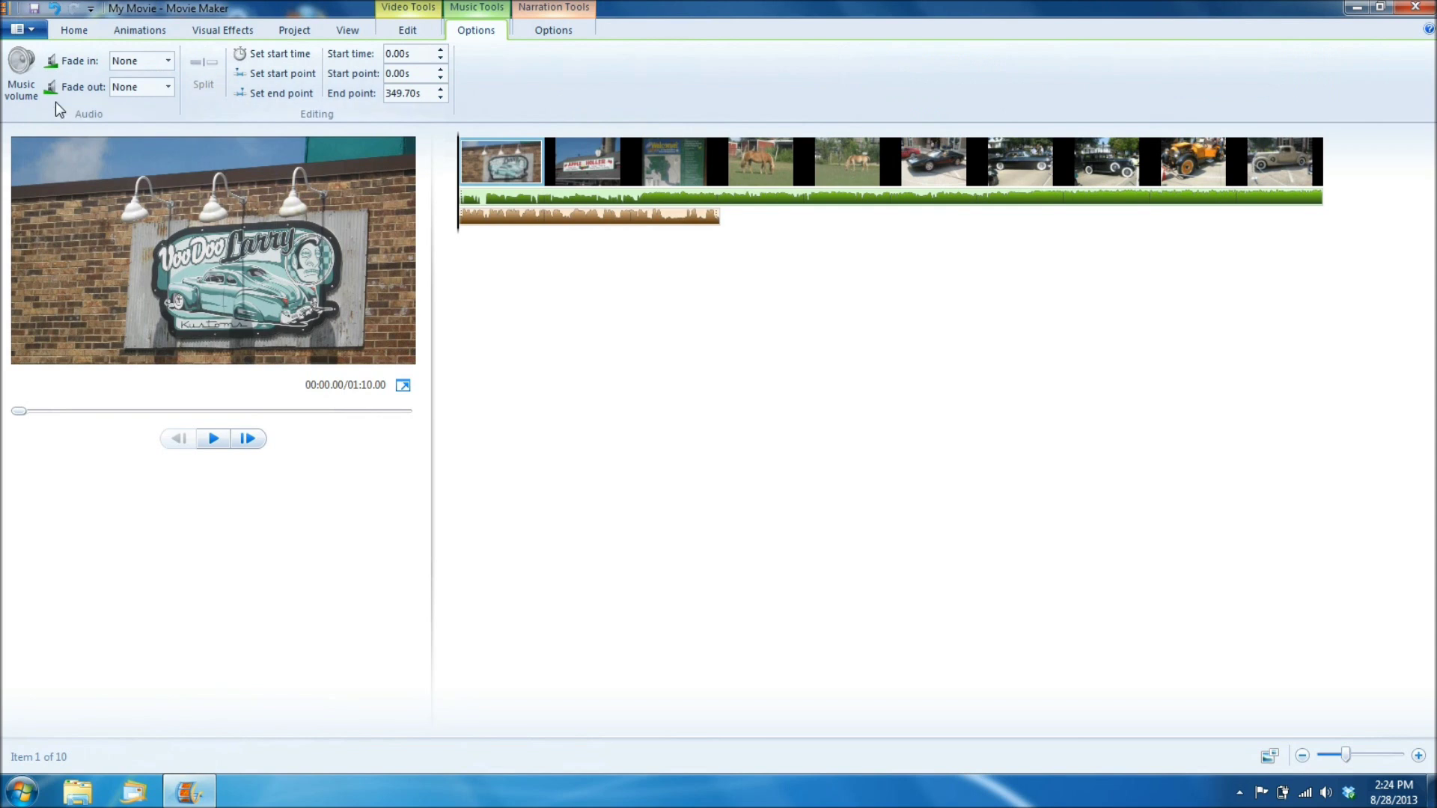
click(18, 64)
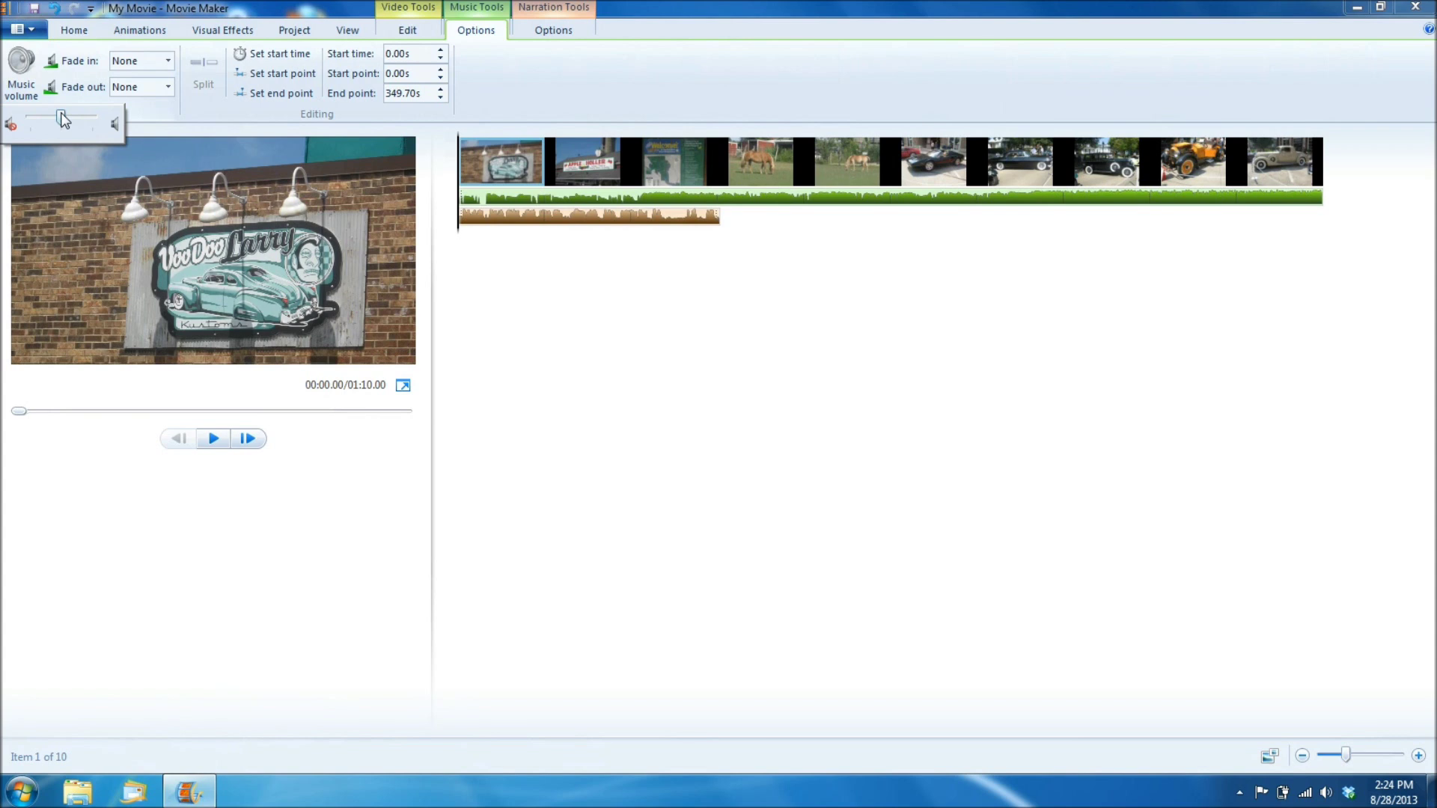
drag(64, 120, 38, 122)
click(412, 188)
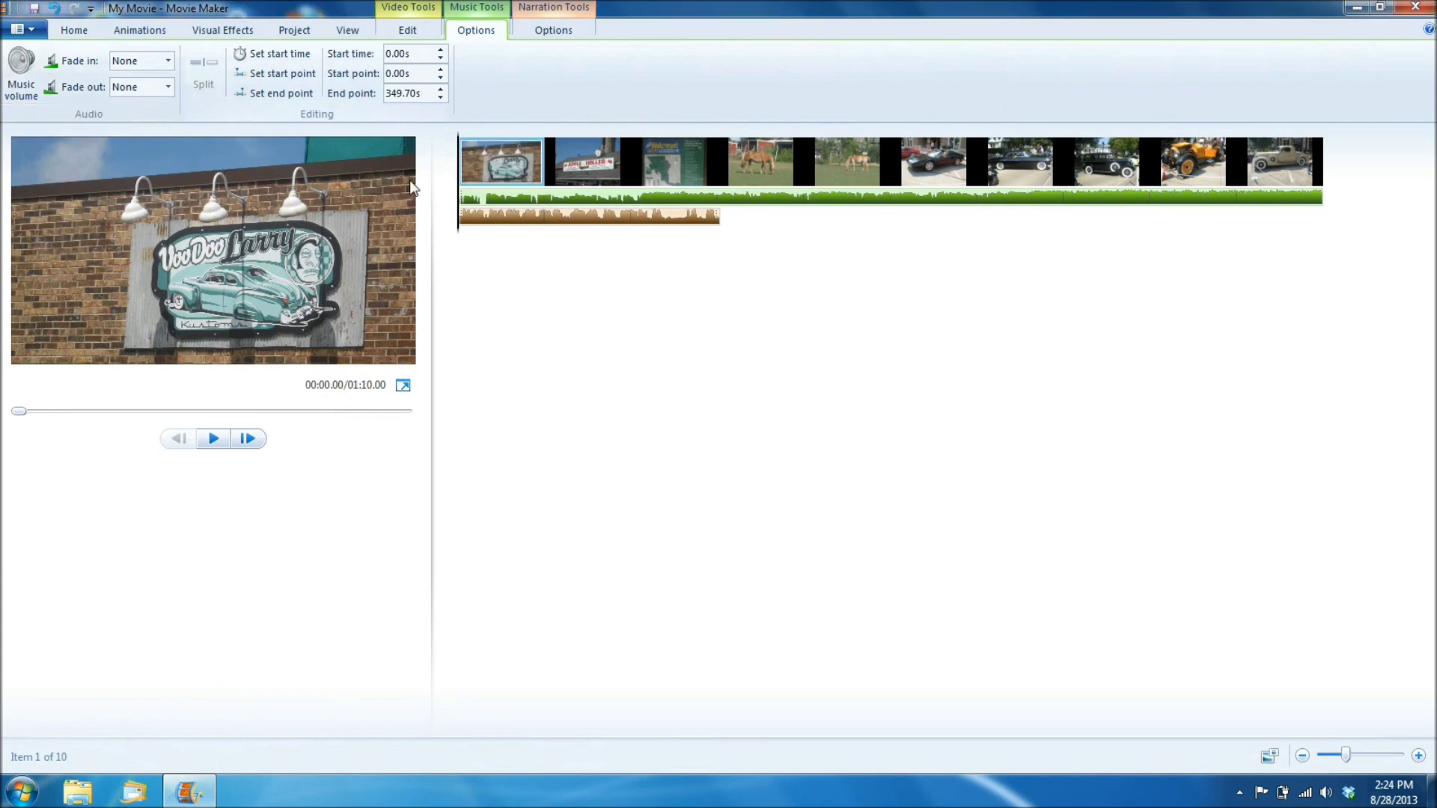
- Preview the slideshow with the quieter music, then return to the start
click(213, 439)
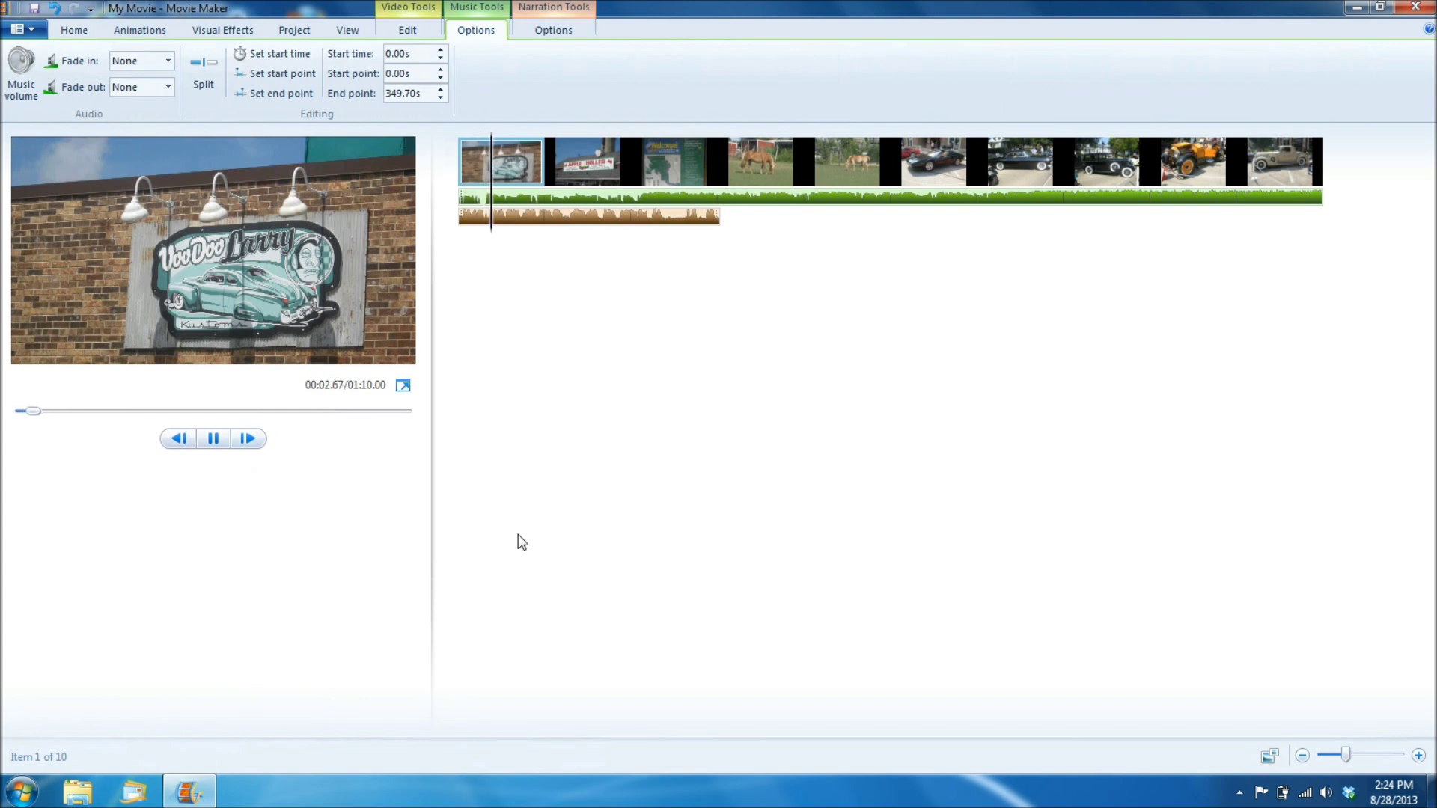
click(214, 440)
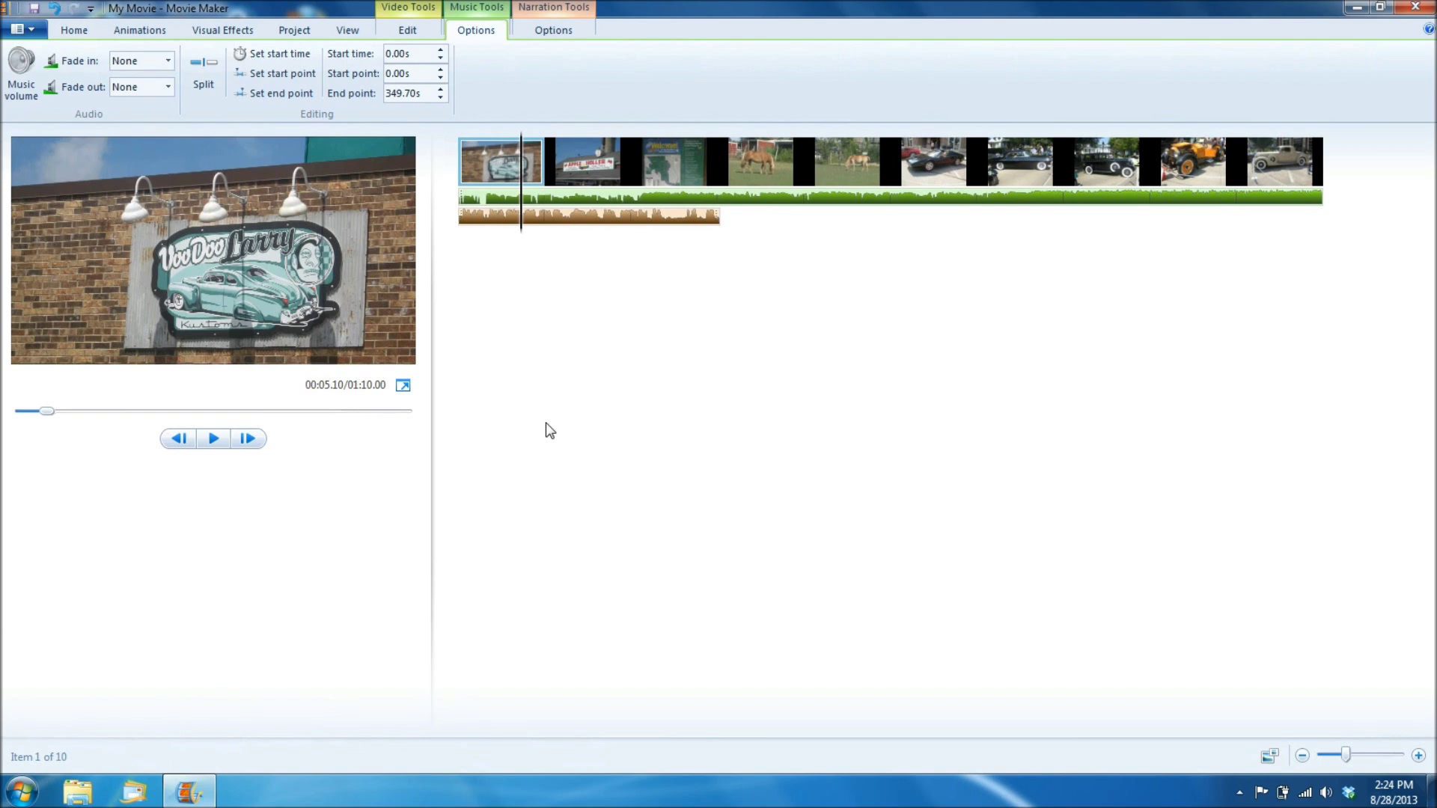
click(461, 155)
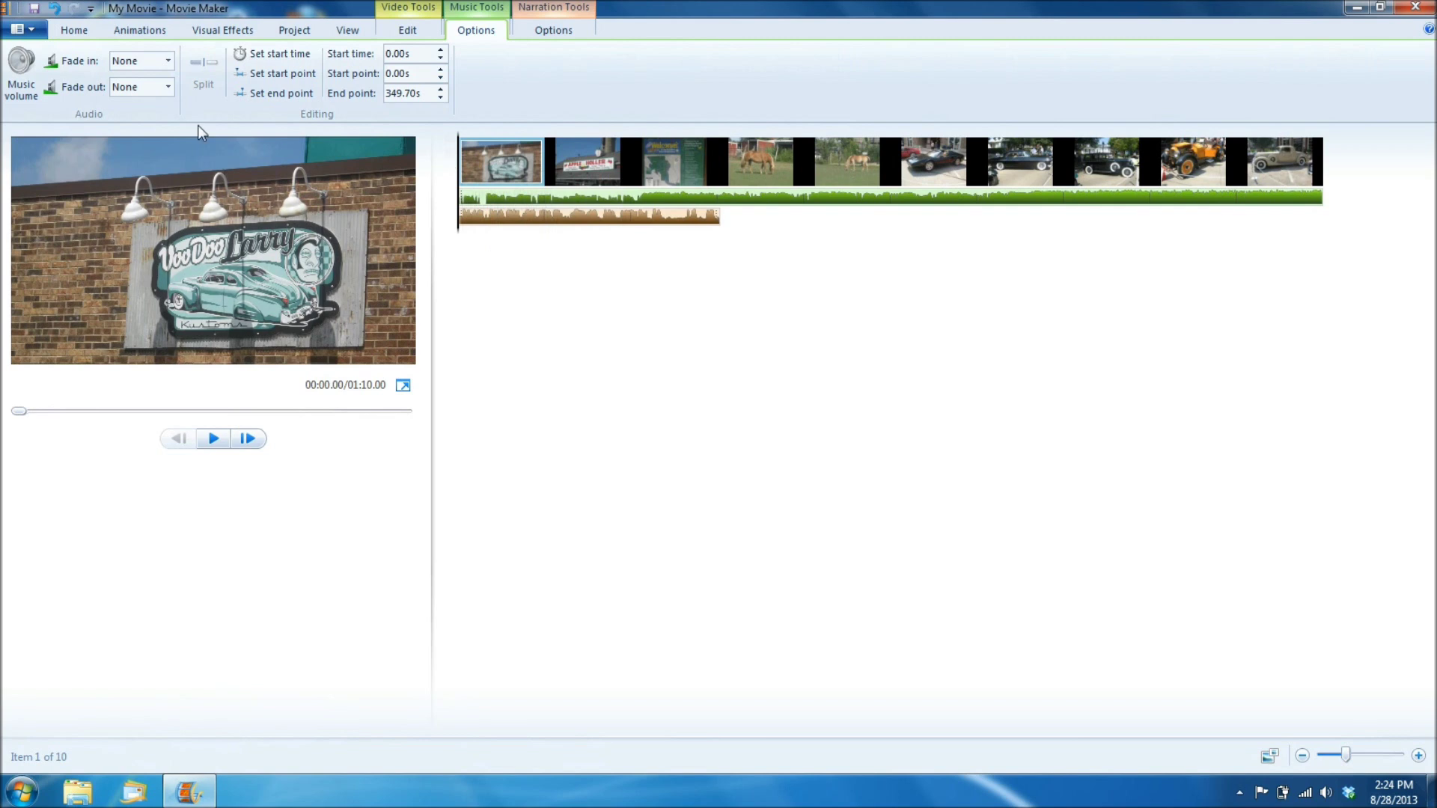
- Raise the background music volume most of the way back up
click(20, 66)
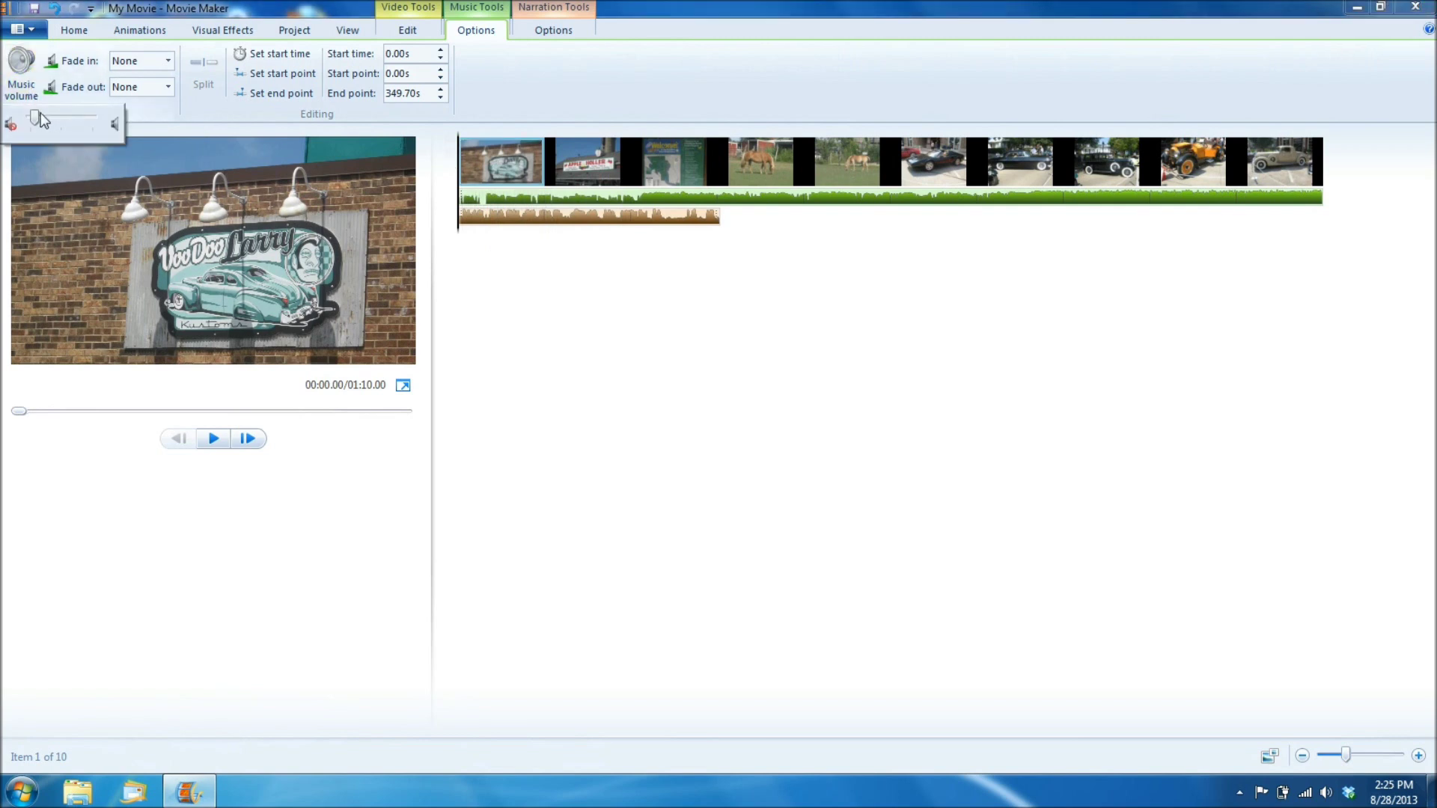
drag(34, 117, 92, 116)
click(369, 115)
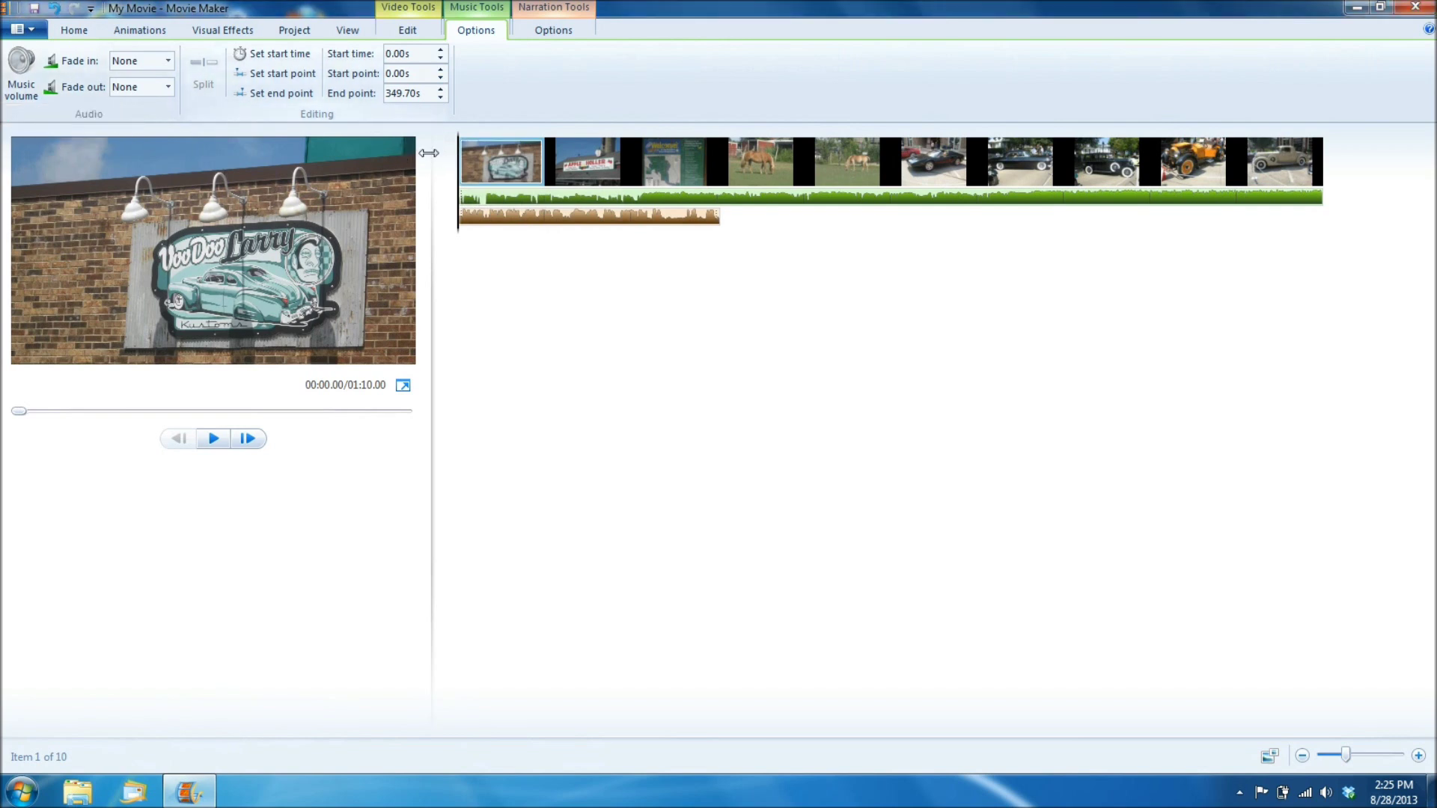
click(17, 74)
click(227, 109)
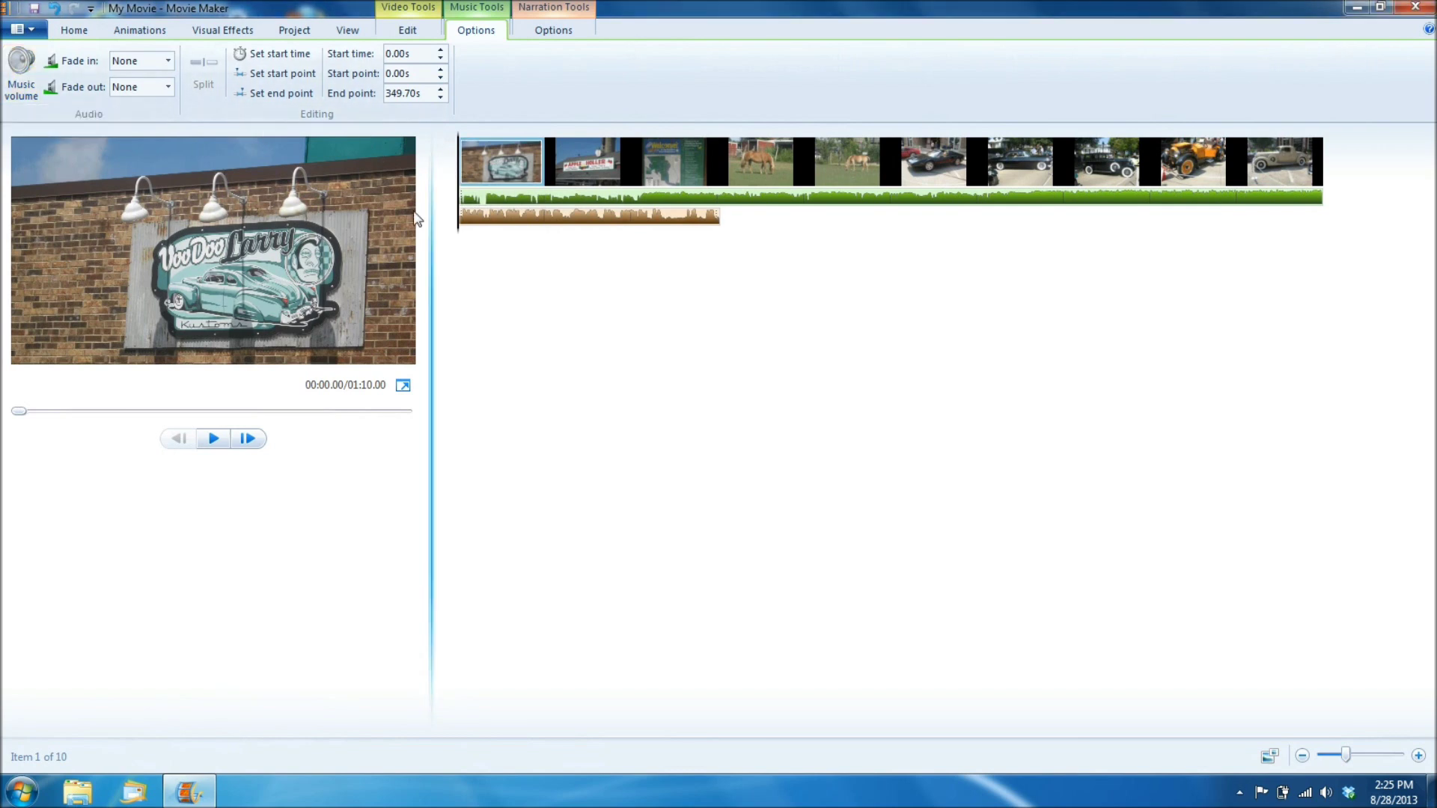
- Preview the slideshow with the louder music and jump back to the beginning
click(212, 442)
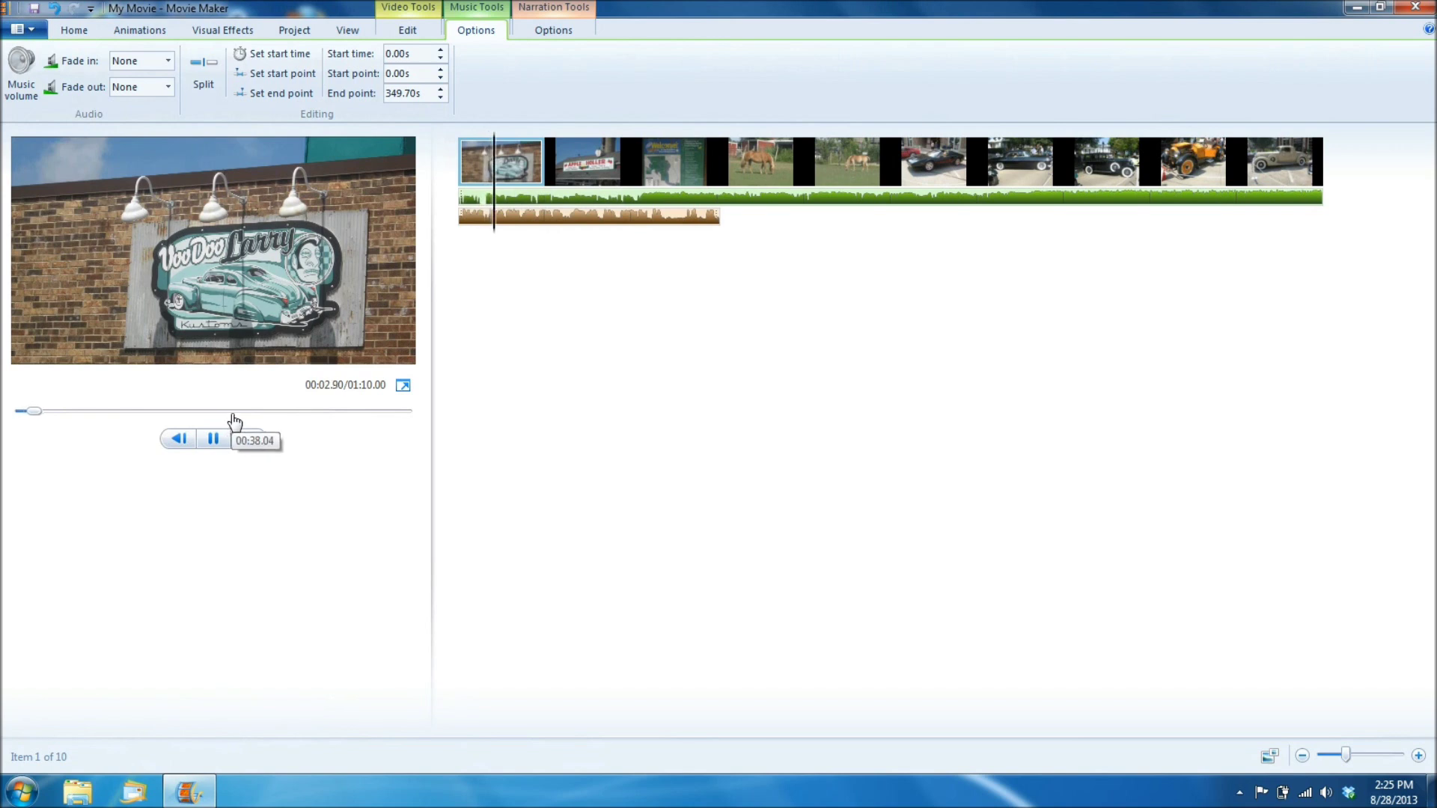
click(217, 439)
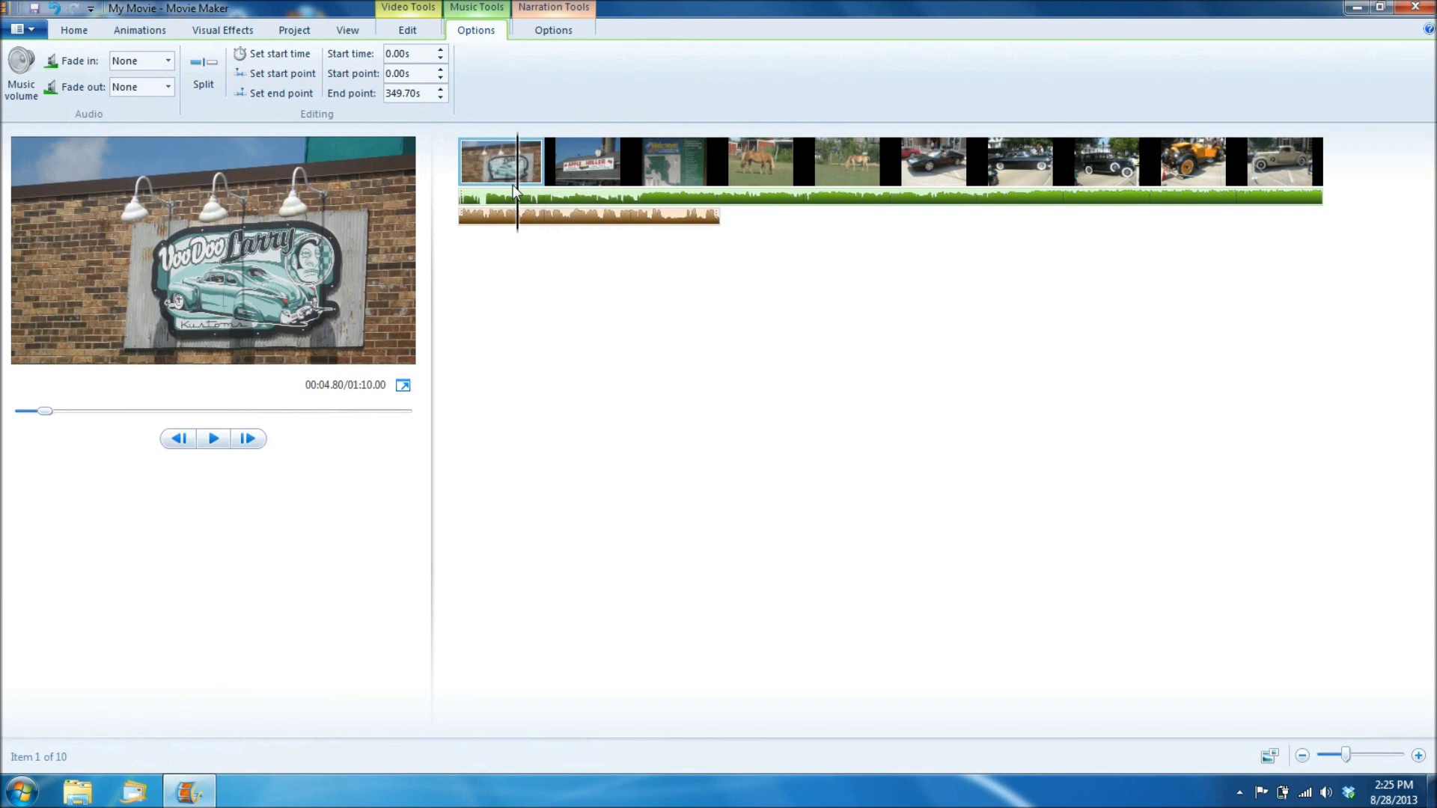
key(Home)
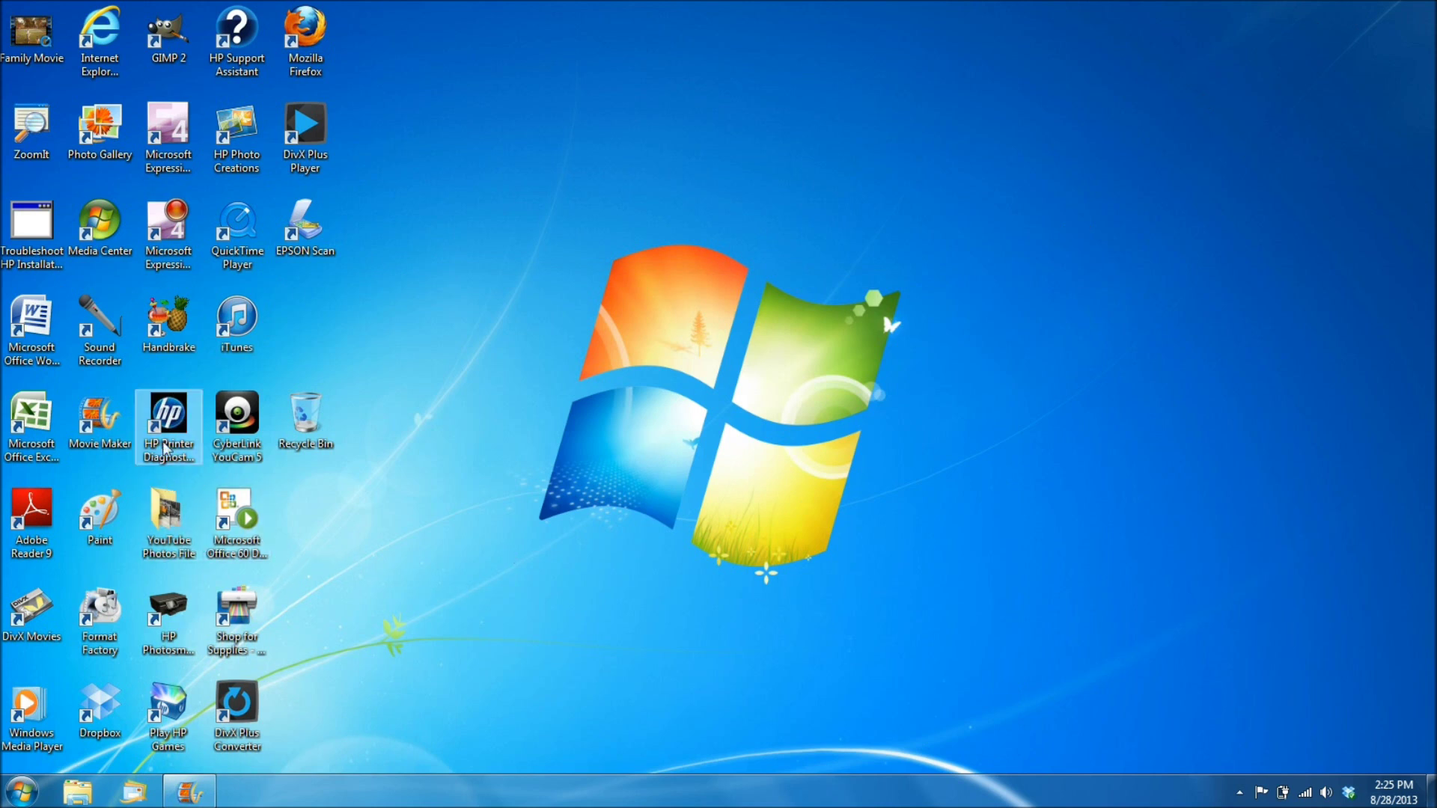
- Launch Sound Recorder from its desktop shortcut and move its window right, clear of the icons
click(104, 323)
double_click(105, 323)
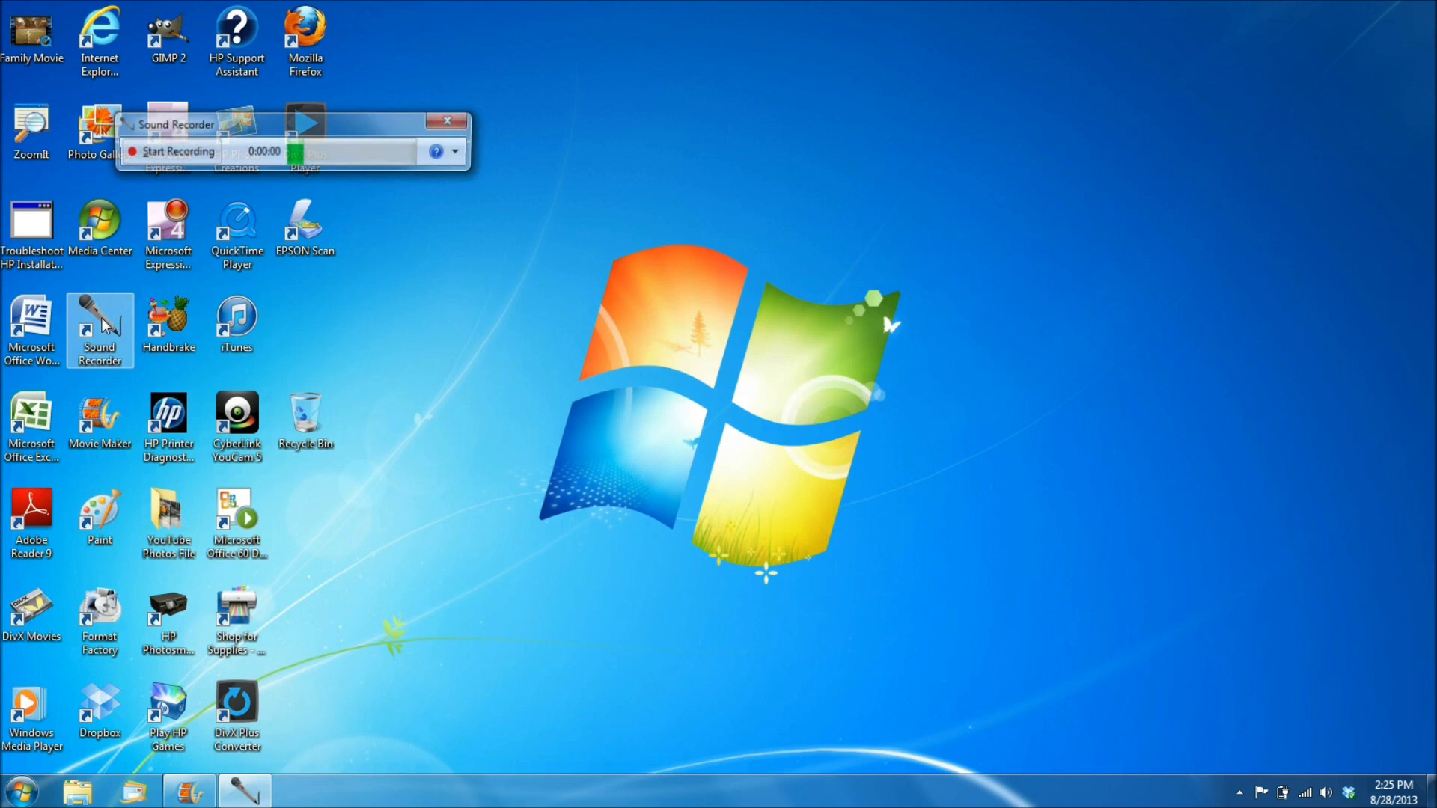
drag(324, 123, 632, 146)
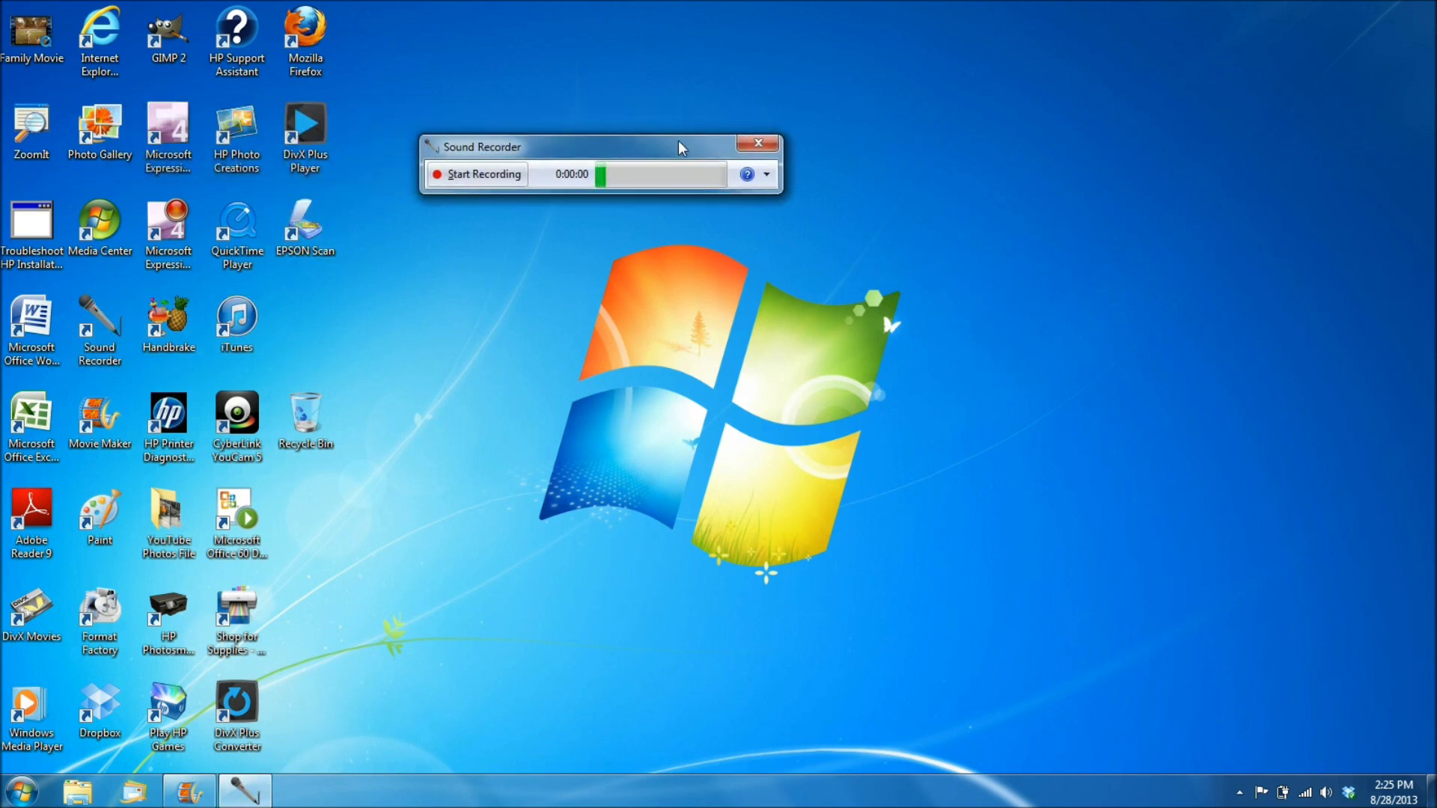